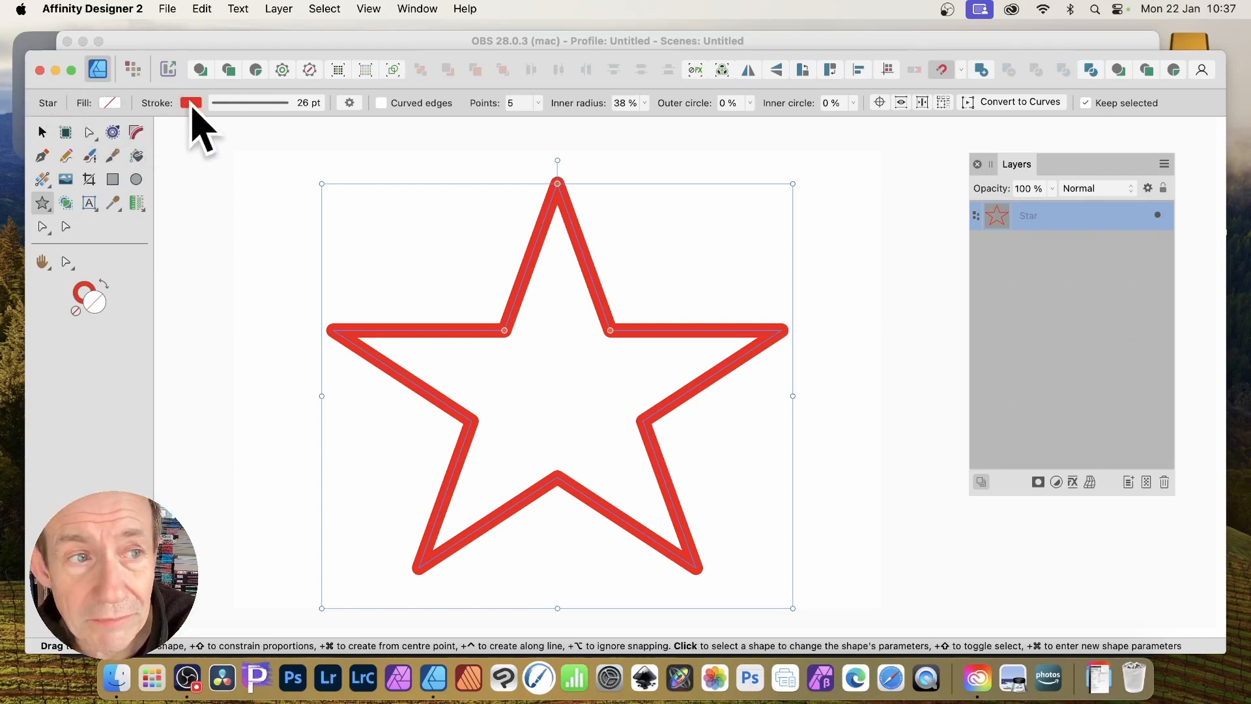
Try several multicolour presets from the Gradients swatches on the star's stroke, ending with the magenta, blue, cyan and green one
{"action": "left_click", "coordinate": [192, 104]}
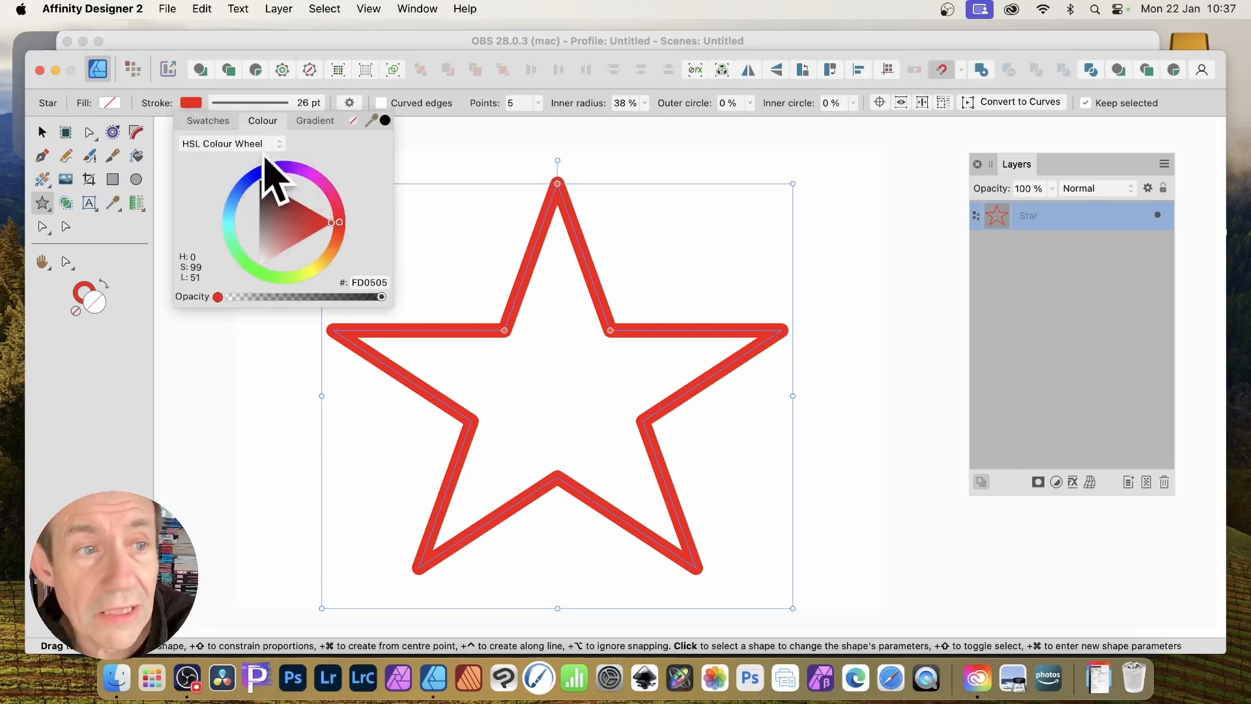
{"action": "left_click", "coordinate": [208, 123]}
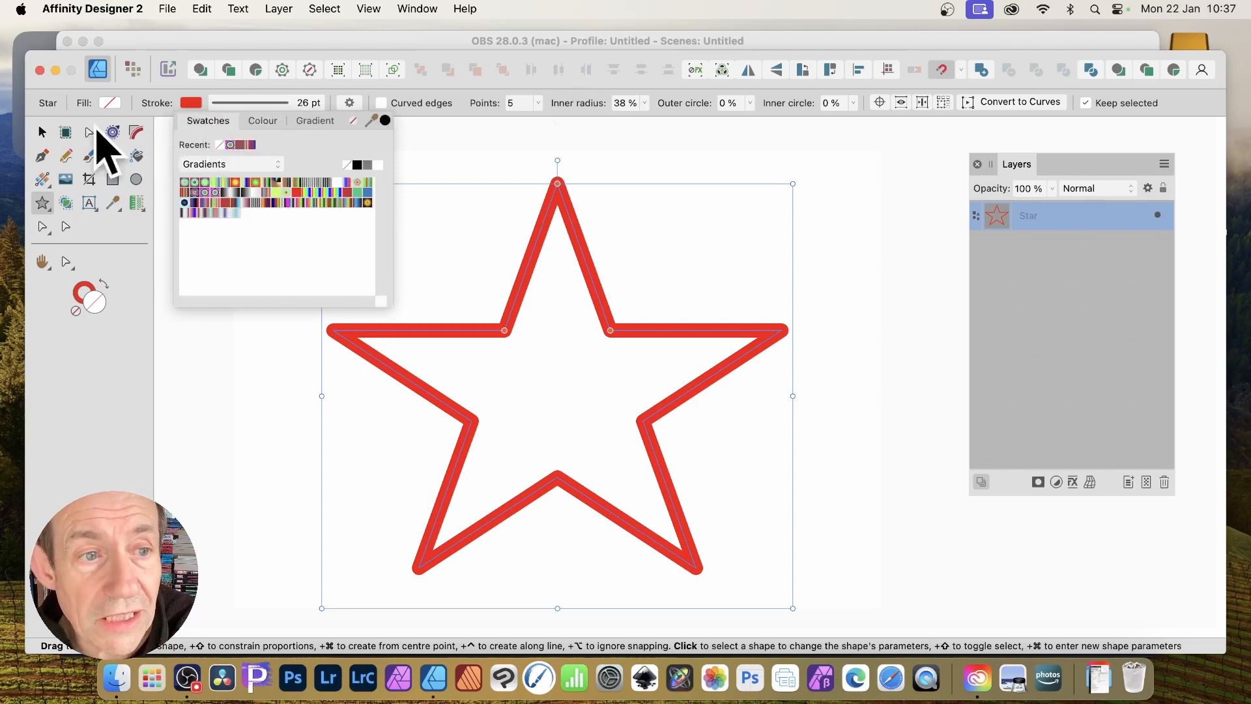
{"action": "left_click", "coordinate": [224, 171]}
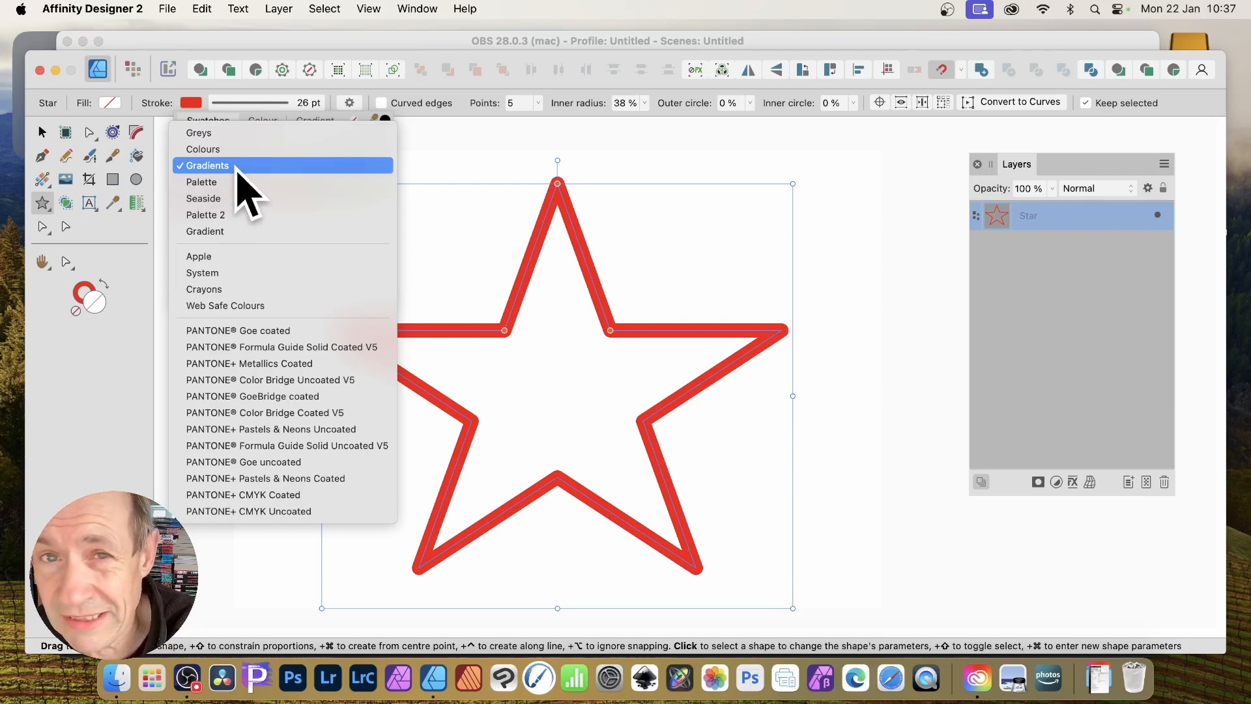
{"action": "left_click", "coordinate": [237, 171]}
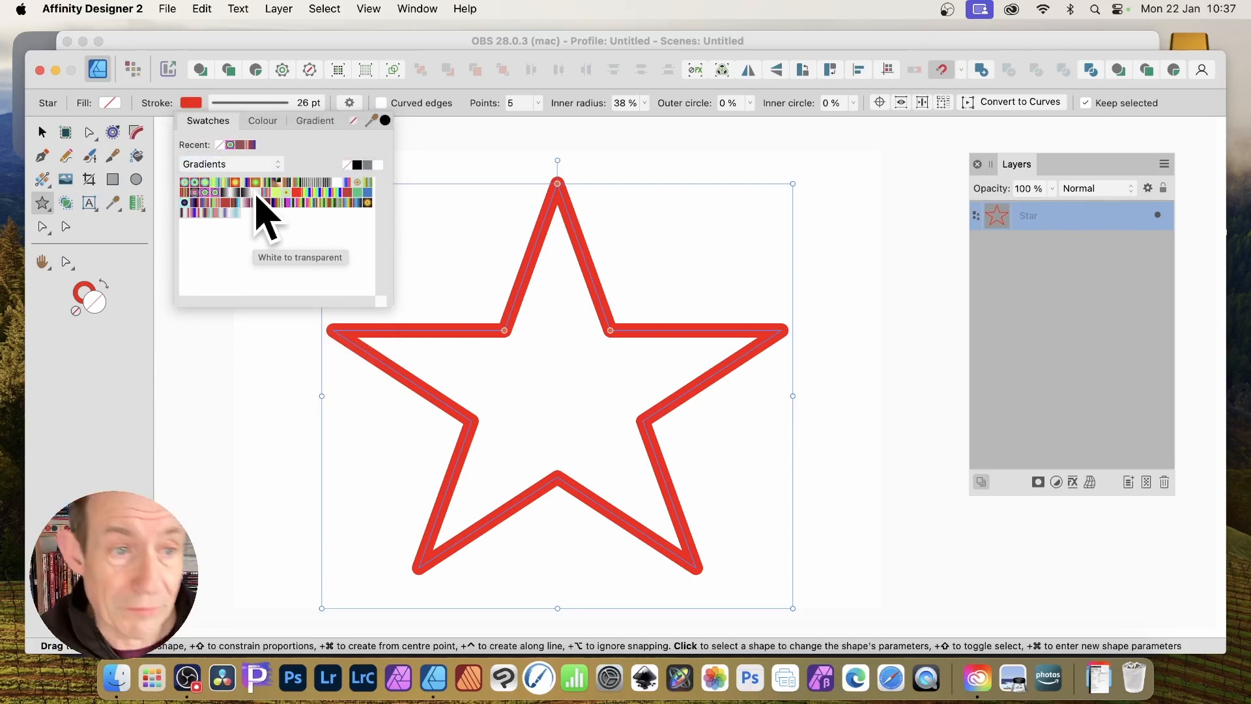
{"action": "left_click", "coordinate": [206, 185]}
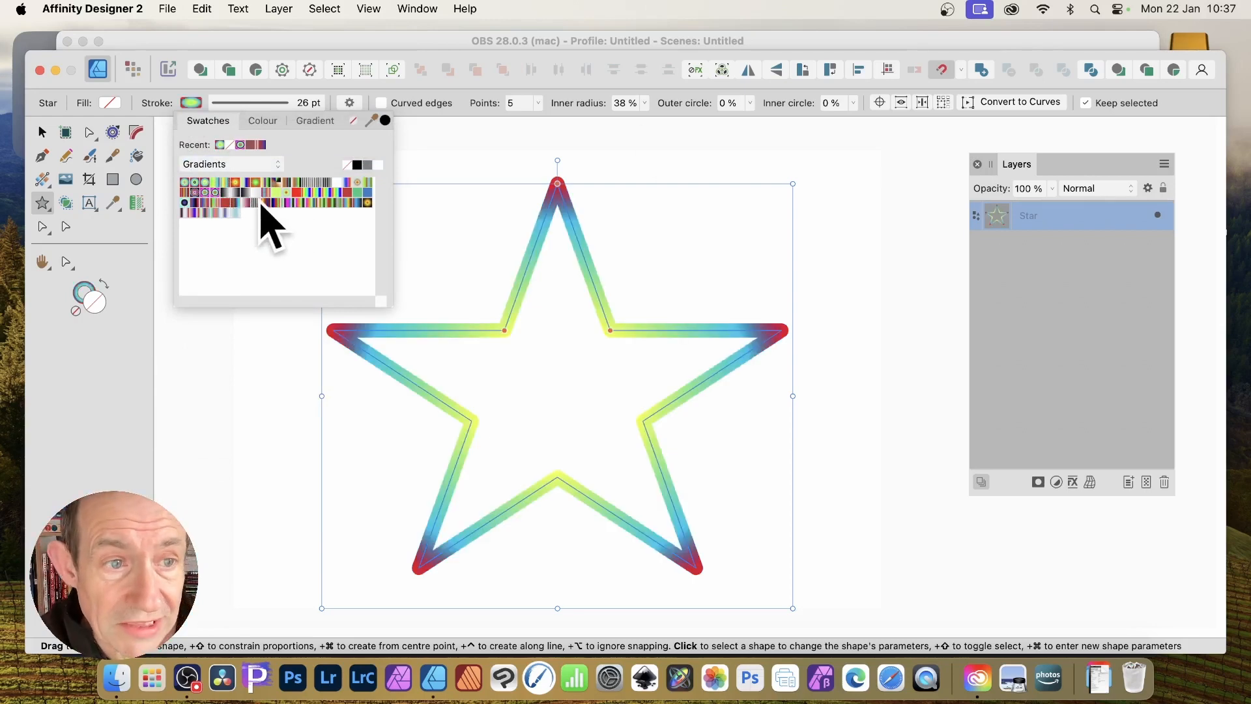
{"action": "left_click", "coordinate": [243, 196]}
{"action": "left_click", "coordinate": [221, 195]}
{"action": "left_click", "coordinate": [204, 203]}
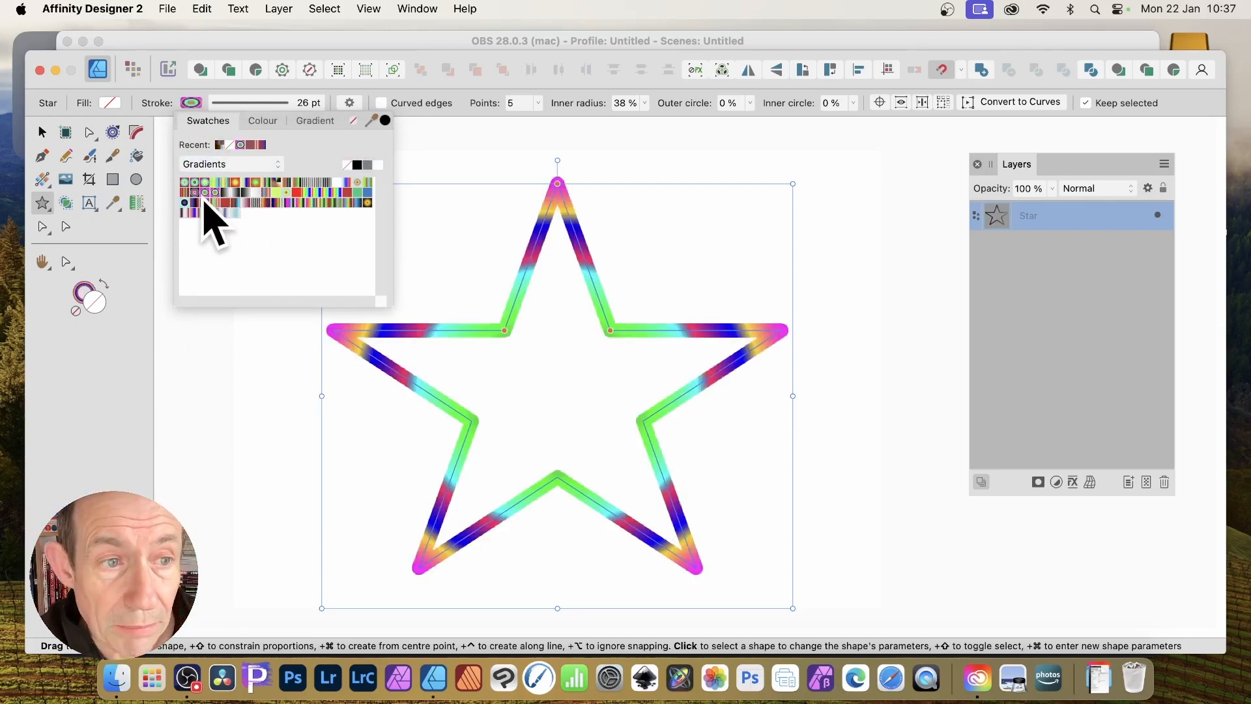
{"action": "left_click", "coordinate": [203, 200]}
{"action": "left_click", "coordinate": [204, 193]}
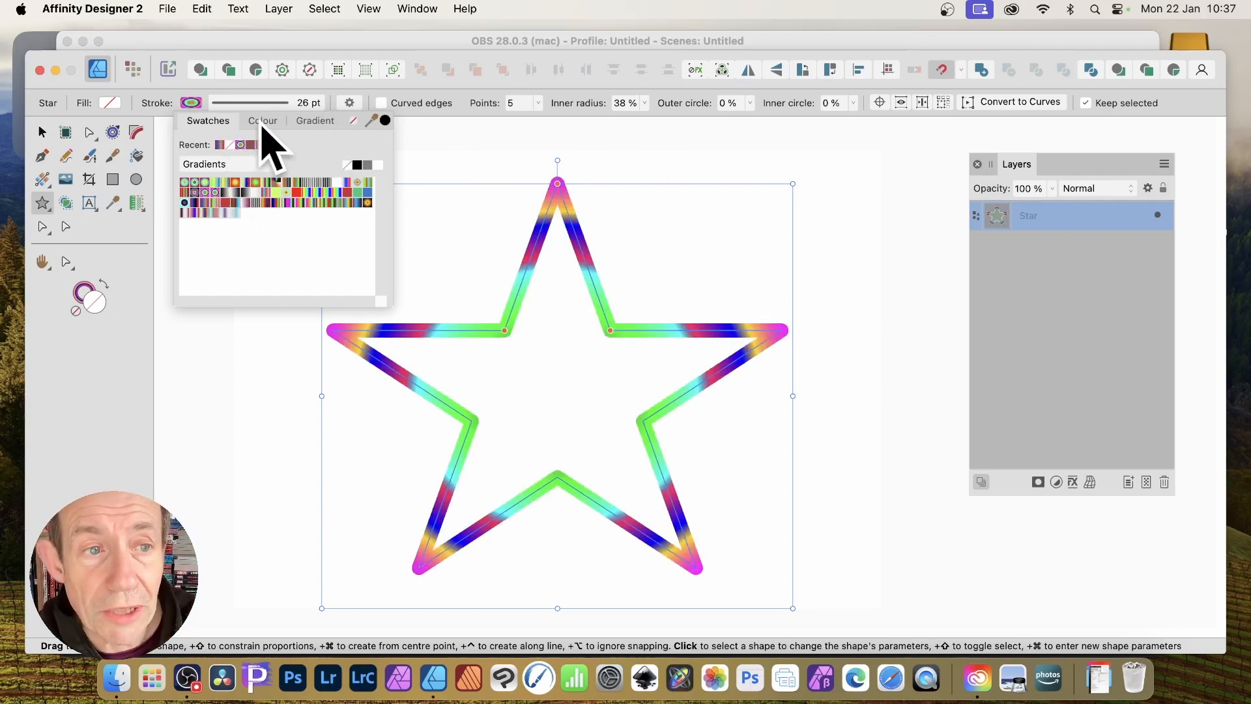
Apply a linear gradient to the star's stroke and set its start stop to blue 159FEA
{"action": "left_click", "coordinate": [316, 123]}
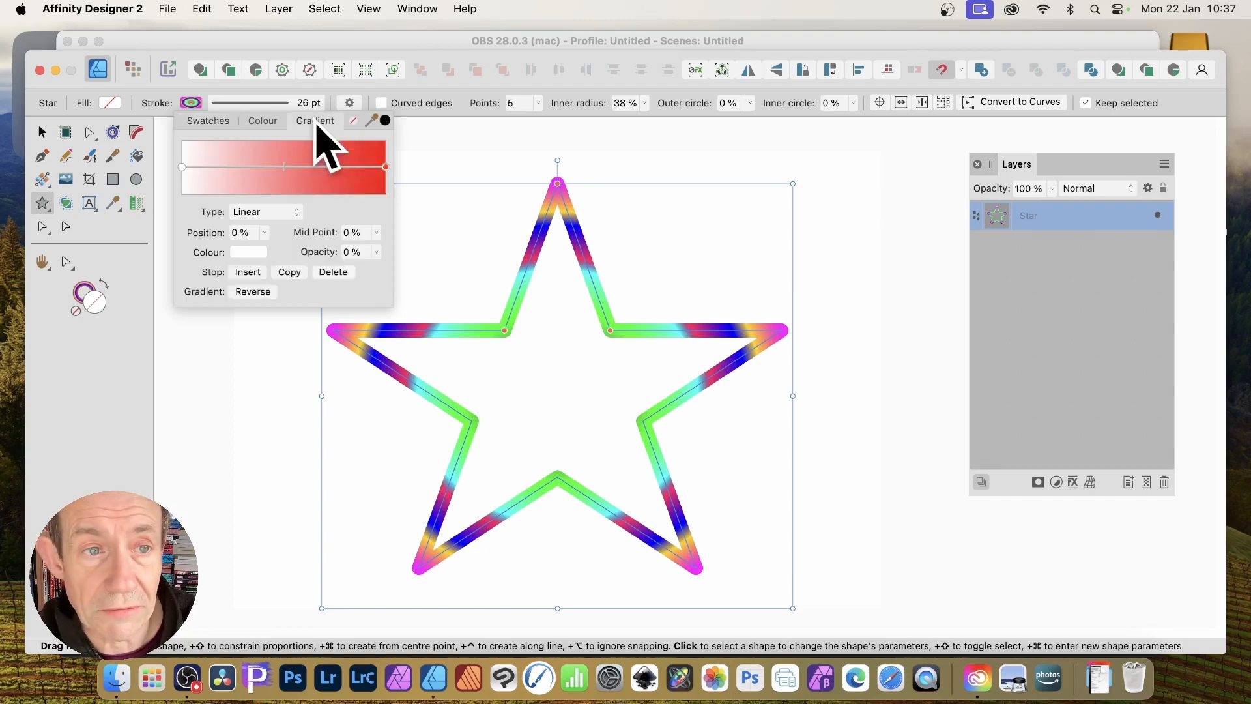
{"action": "left_click", "coordinate": [182, 167]}
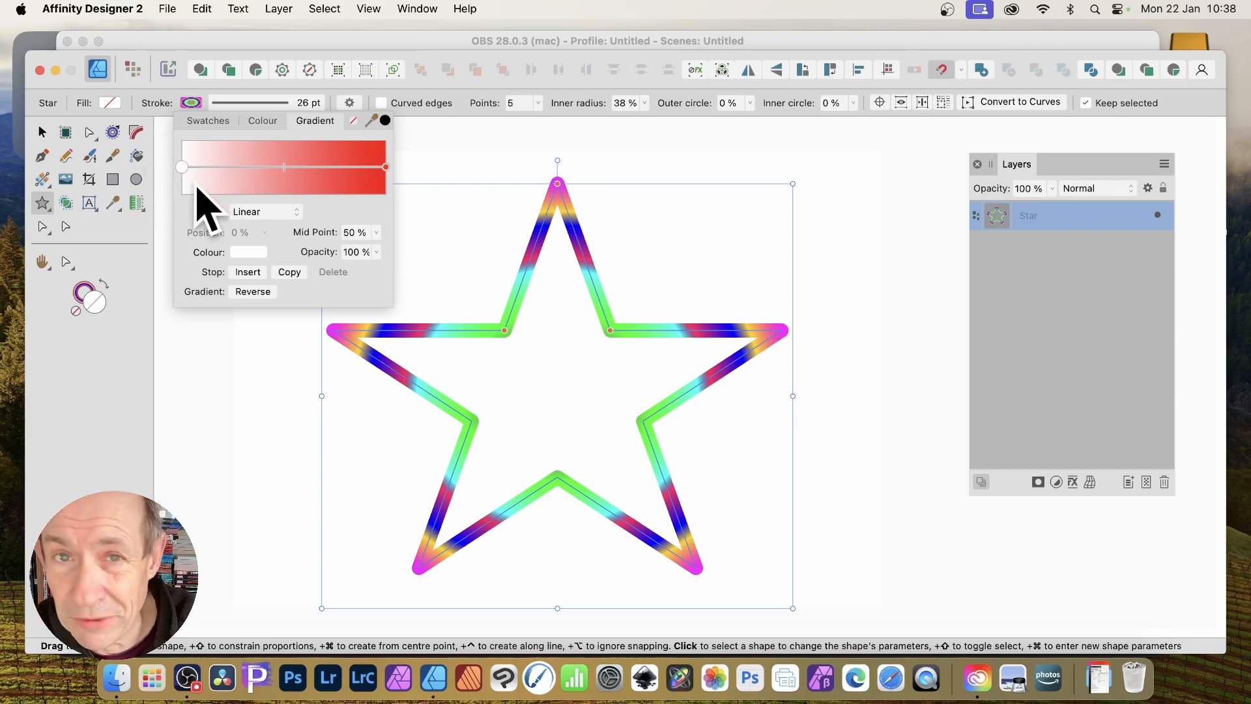
{"action": "left_click", "coordinate": [249, 254]}
{"action": "mouse_move", "coordinate": [297, 374]}
{"action": "left_mouse_down"}
{"action": "mouse_move", "coordinate": [282, 338]}
{"action": "mouse_move", "coordinate": [247, 350]}
{"action": "mouse_move", "coordinate": [299, 366]}
{"action": "mouse_move", "coordinate": [269, 363]}
{"action": "left_mouse_up"}
{"action": "left_click", "coordinate": [249, 356]}
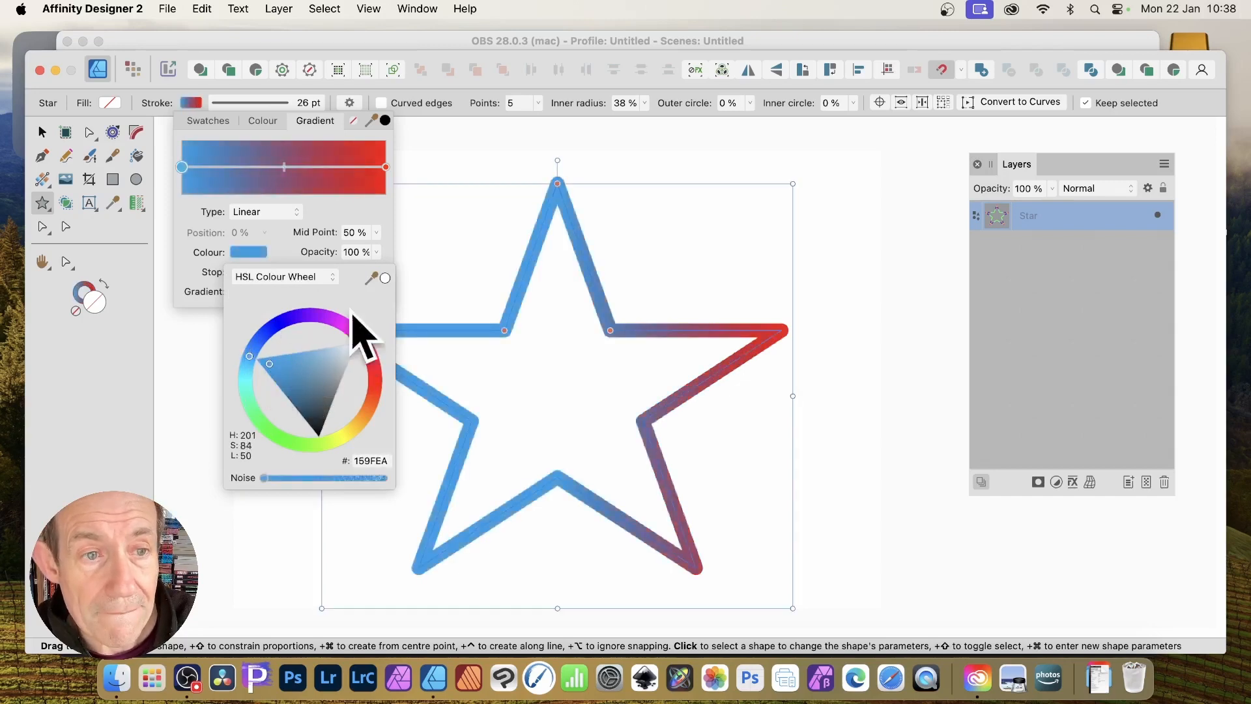
Set the end stop of the stroke gradient to green 25FF00
{"action": "left_click", "coordinate": [386, 168]}
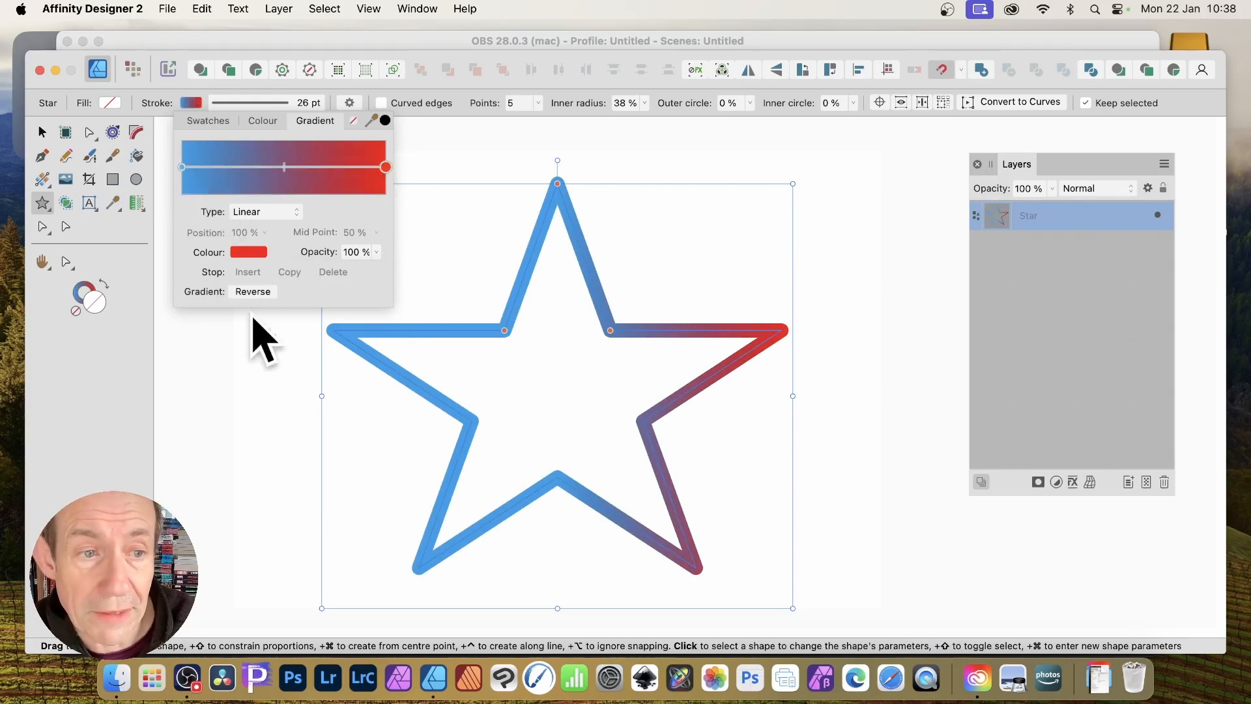
{"action": "left_click", "coordinate": [248, 253]}
{"action": "left_click_drag", "start_coordinate": [307, 313], "coordinate": [284, 446]}
{"action": "left_click", "coordinate": [257, 339]}
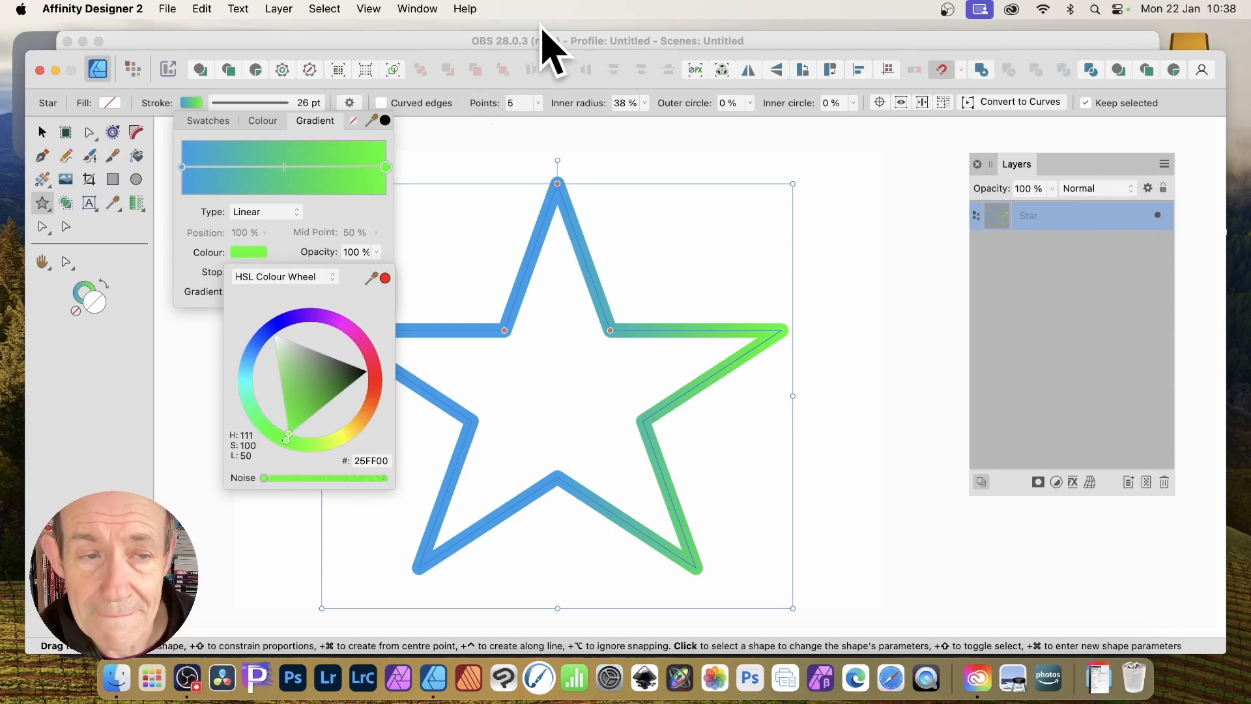
Add a stop at about 39% along the stroke gradient and colour it crimson C41B42
{"action": "left_click", "coordinate": [262, 168]}
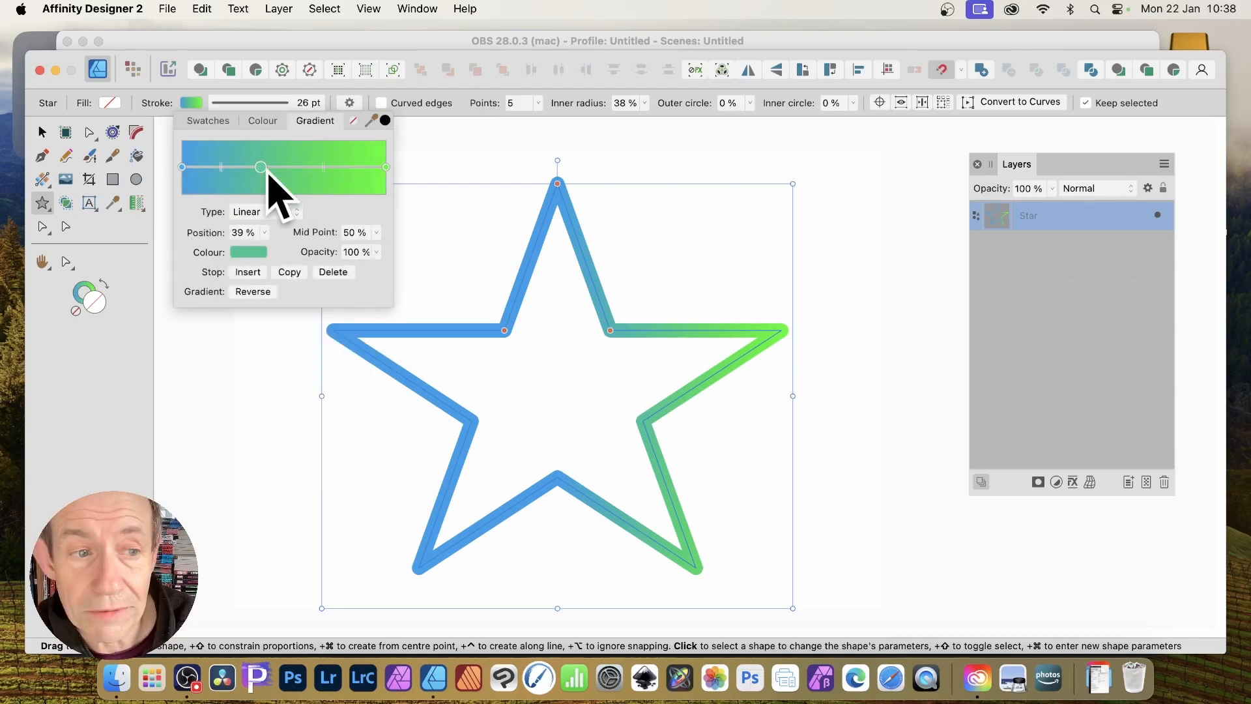
{"action": "left_click", "coordinate": [252, 253]}
{"action": "left_click", "coordinate": [370, 360]}
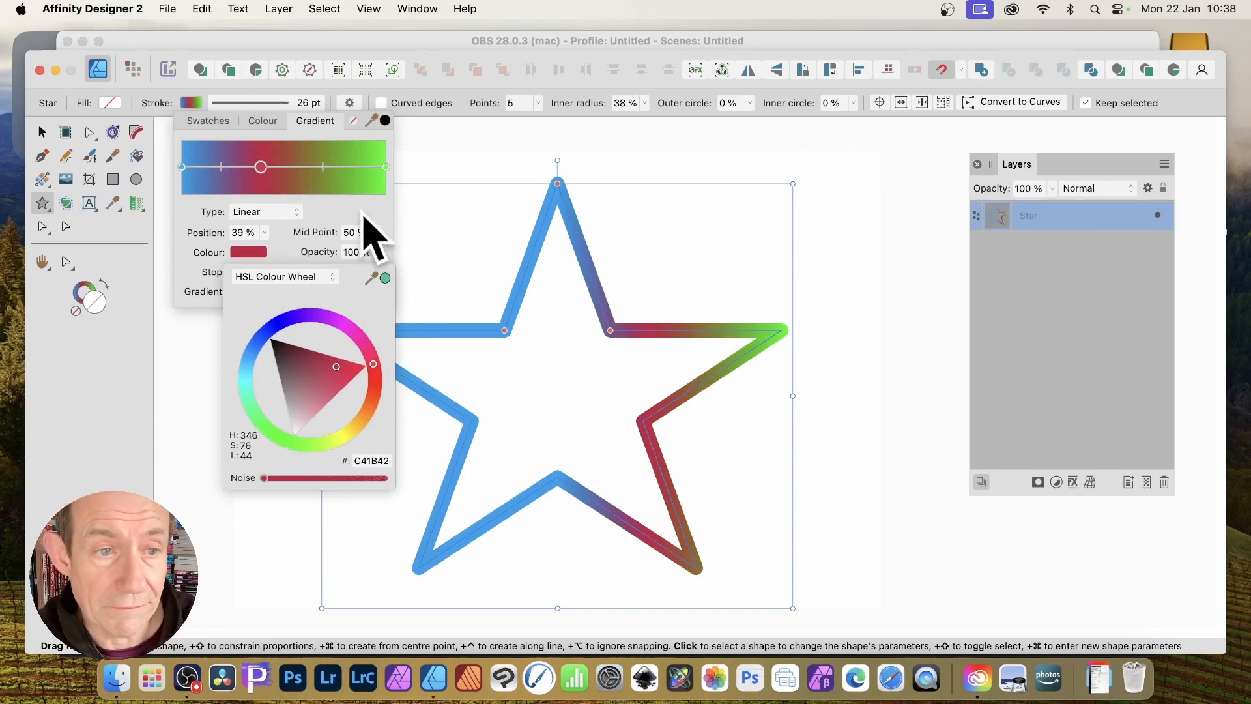
Add another stop at about 69% along the stroke gradient and colour it yellow F6C700
{"action": "left_click", "coordinate": [328, 208]}
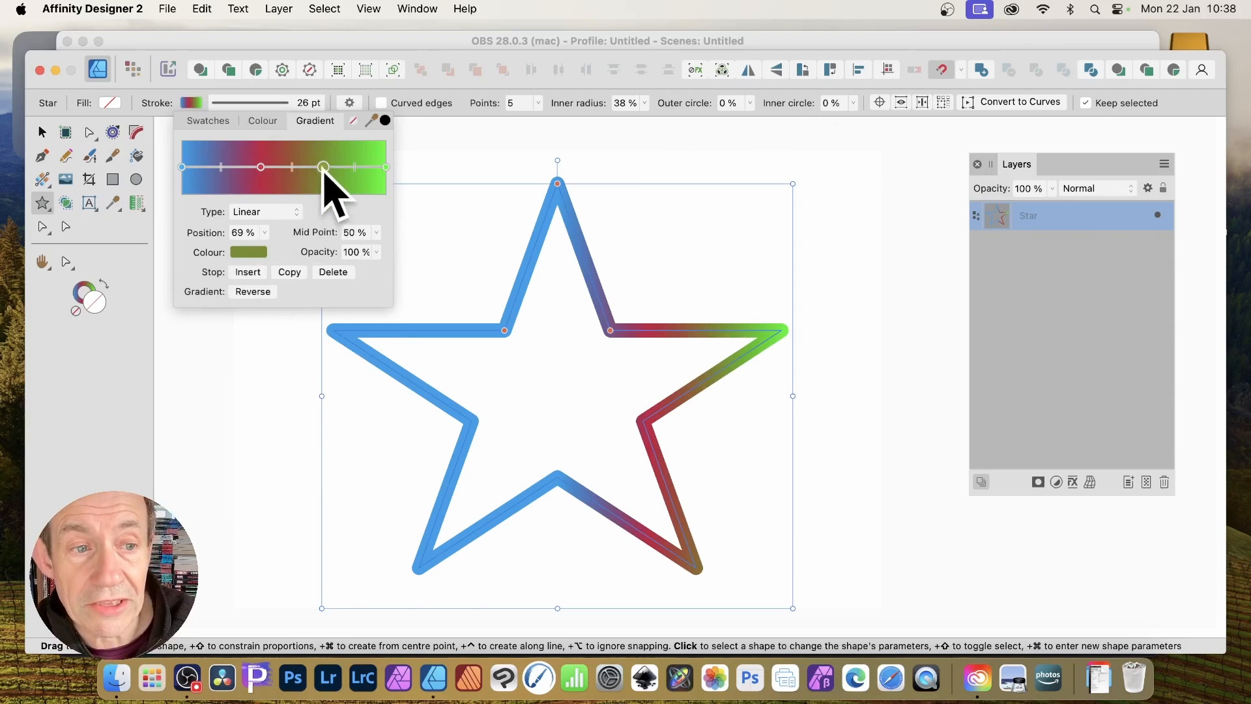
{"action": "left_click", "coordinate": [251, 253]}
{"action": "mouse_move", "coordinate": [351, 431]}
{"action": "left_mouse_down"}
{"action": "mouse_move", "coordinate": [332, 405]}
{"action": "mouse_move", "coordinate": [348, 420]}
{"action": "left_mouse_up"}
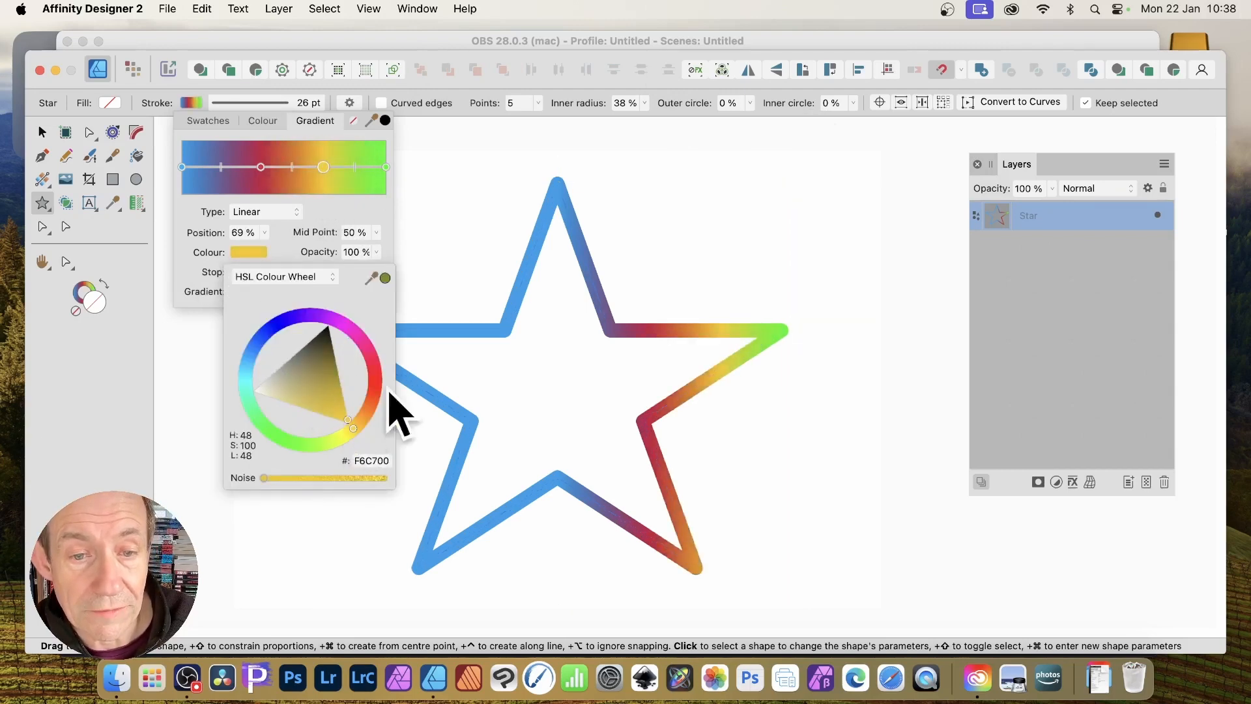
{"action": "left_click", "coordinate": [436, 55]}
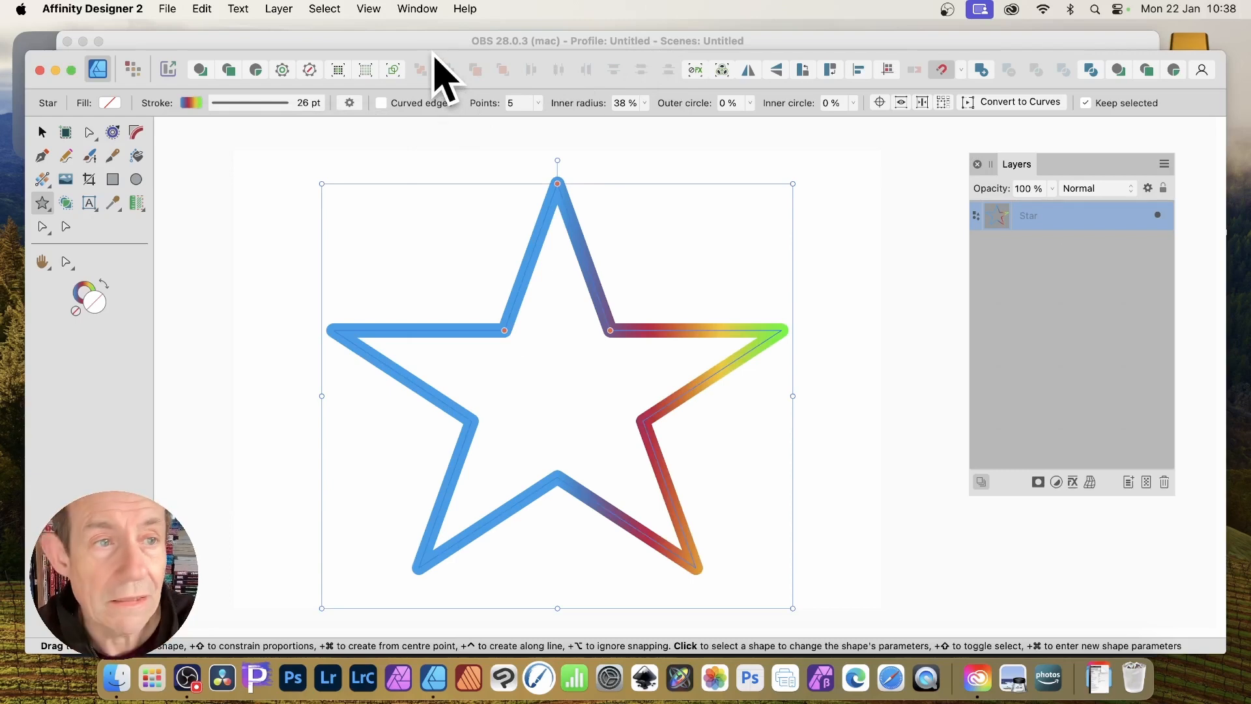
Try the Elliptical and Radial types on the stroke gradient and settle on Conical
{"action": "left_click", "coordinate": [192, 103]}
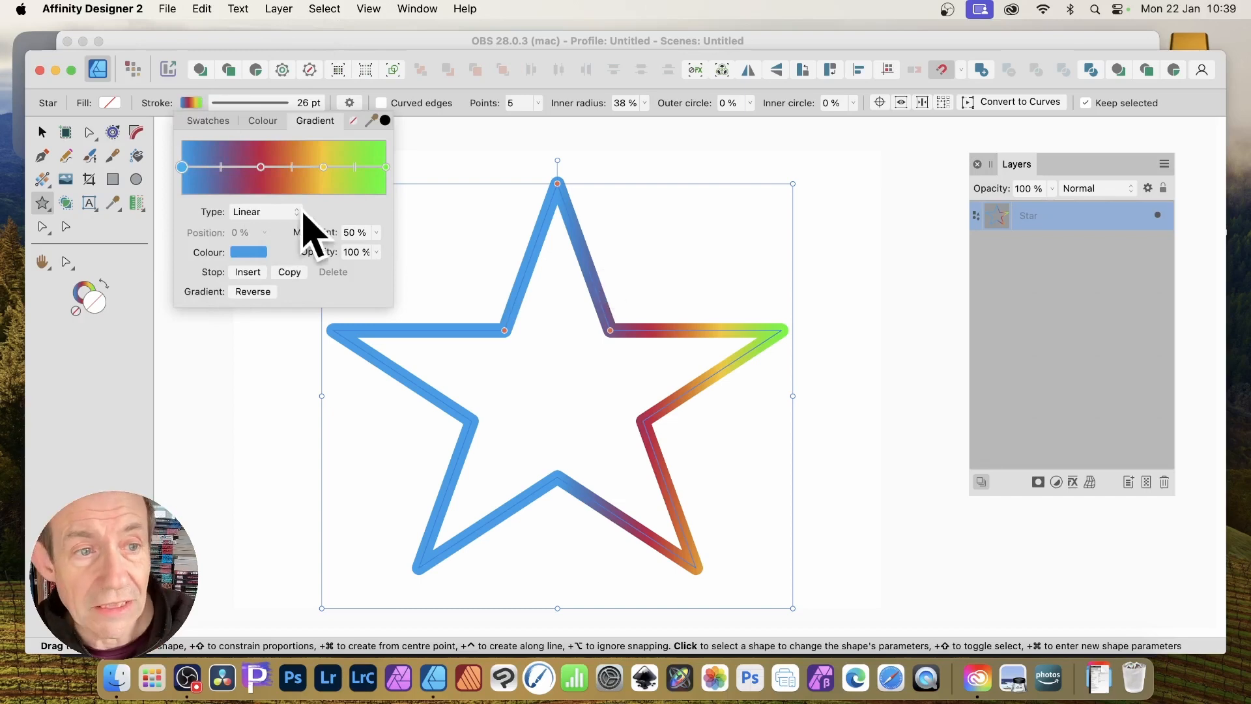
{"action": "left_click", "coordinate": [264, 214]}
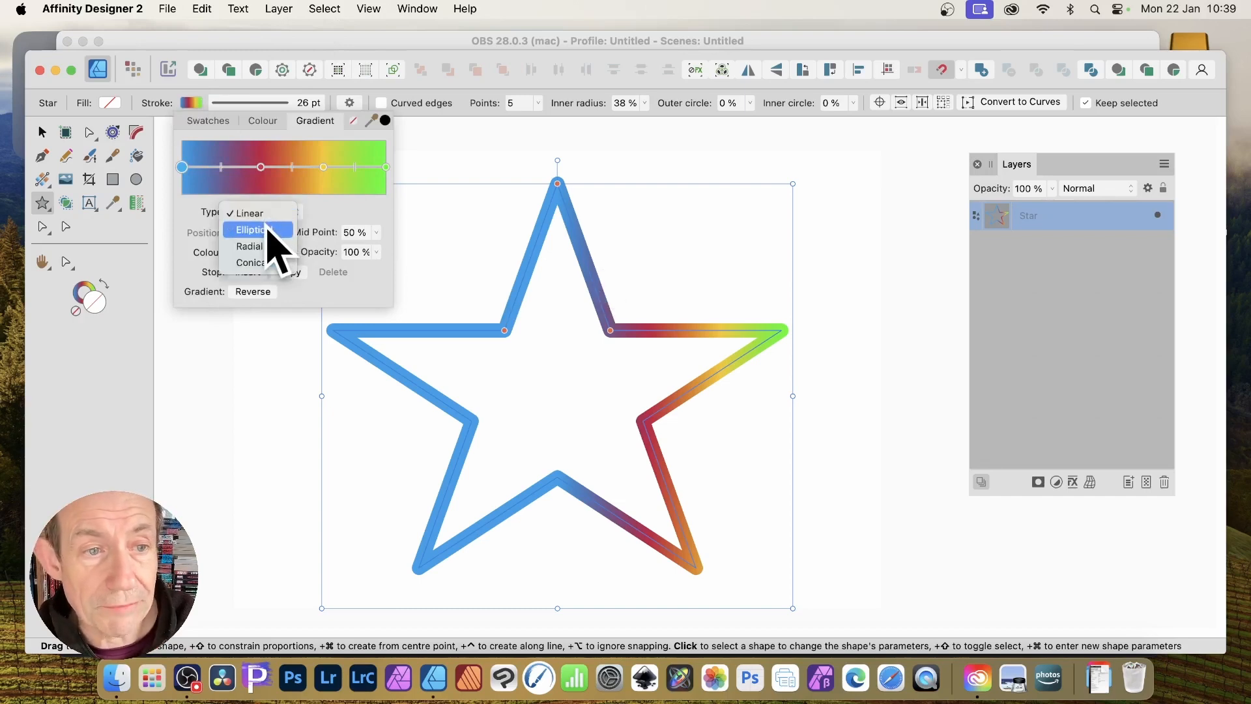
{"action": "left_click", "coordinate": [268, 229]}
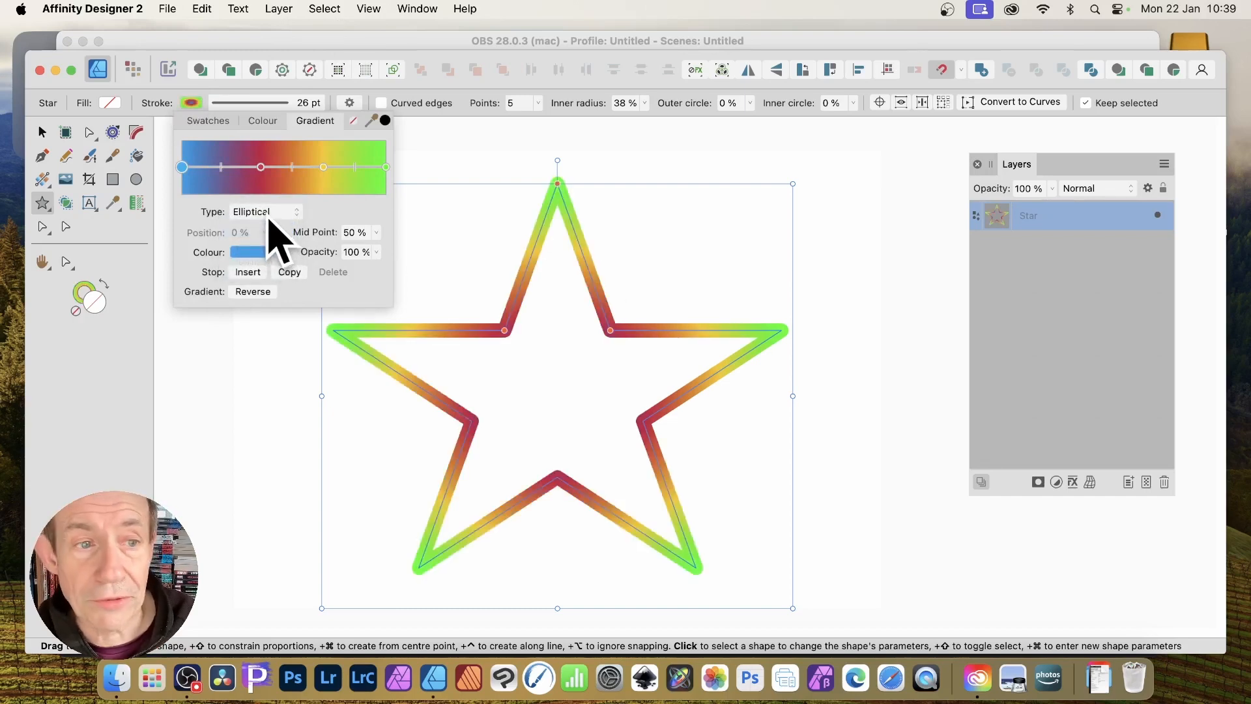
{"action": "left_click", "coordinate": [269, 219]}
{"action": "left_click", "coordinate": [272, 228]}
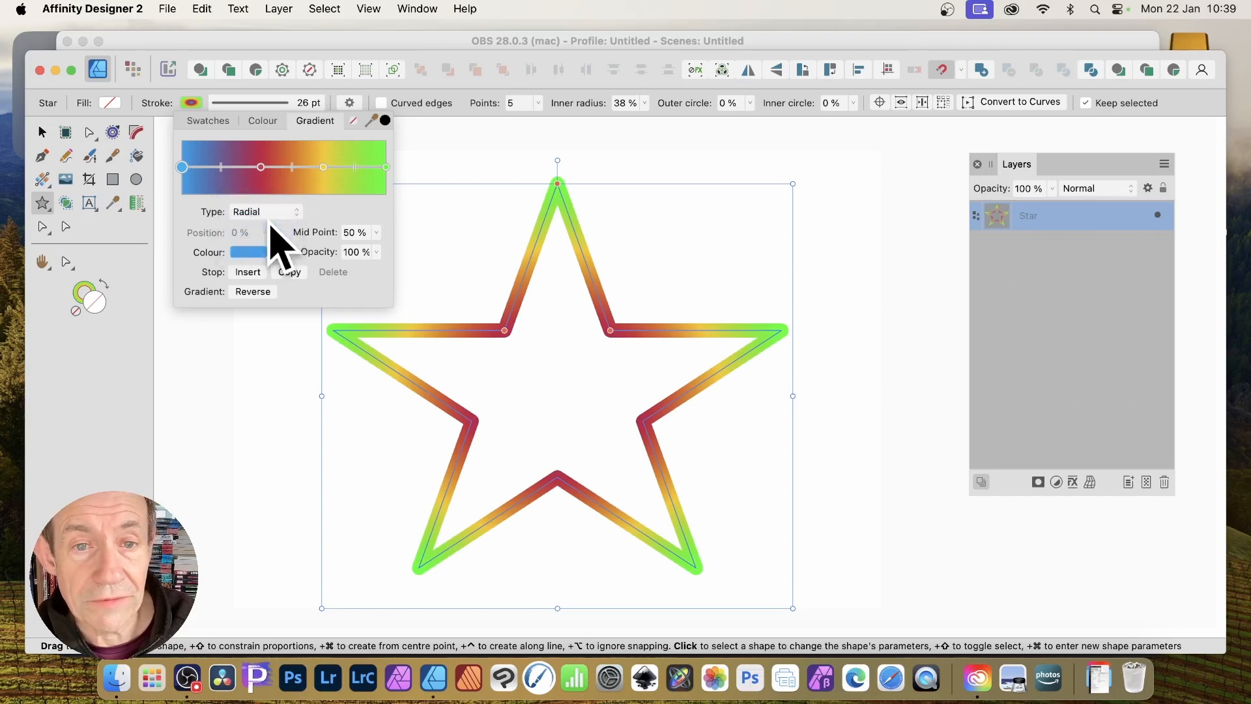
{"action": "left_click", "coordinate": [260, 213]}
{"action": "left_click", "coordinate": [268, 228]}
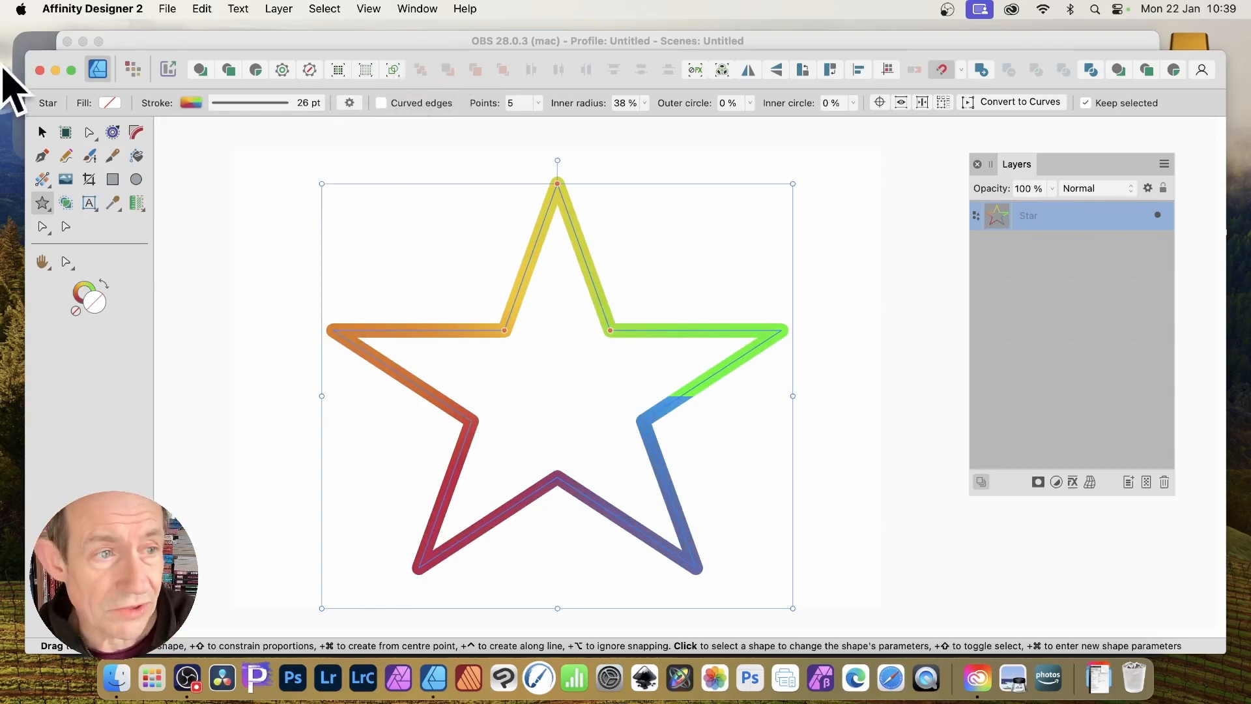
With the Gradient Tool in Stroke context, redraw the conical gradient from near the star's lower-right arm up towards its upper inner corner
{"action": "left_click", "coordinate": [43, 180]}
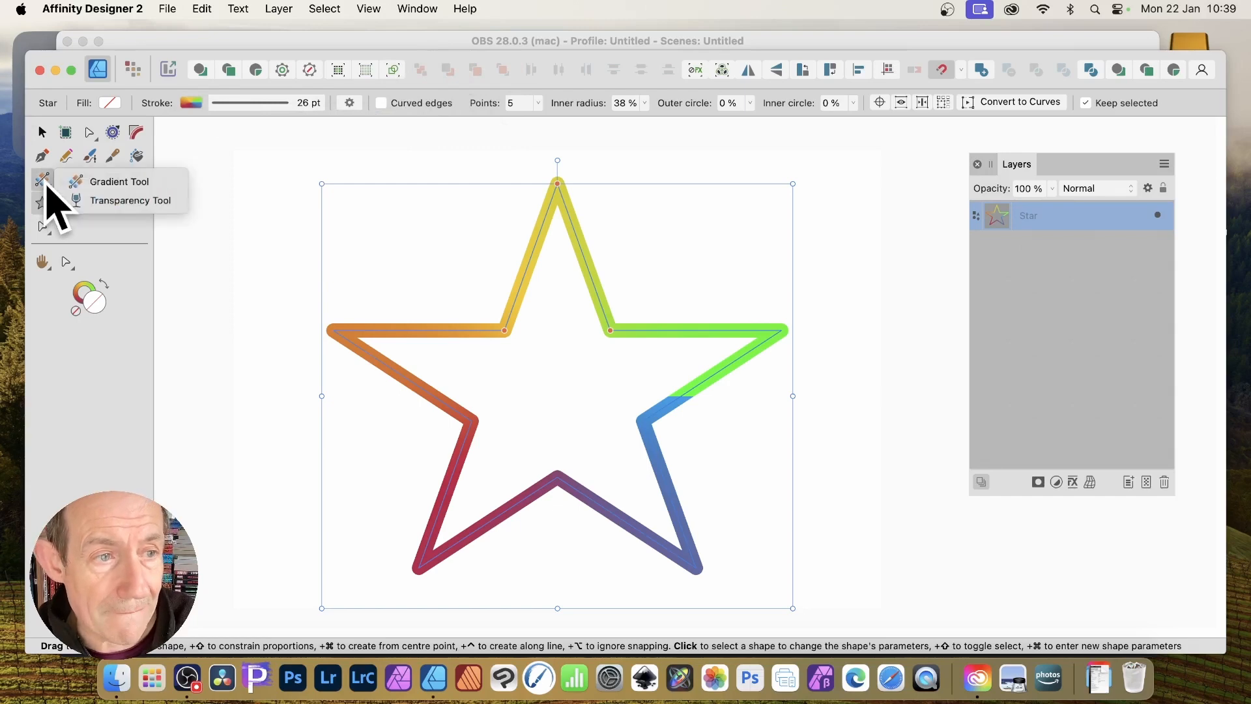
{"action": "left_click", "coordinate": [143, 186]}
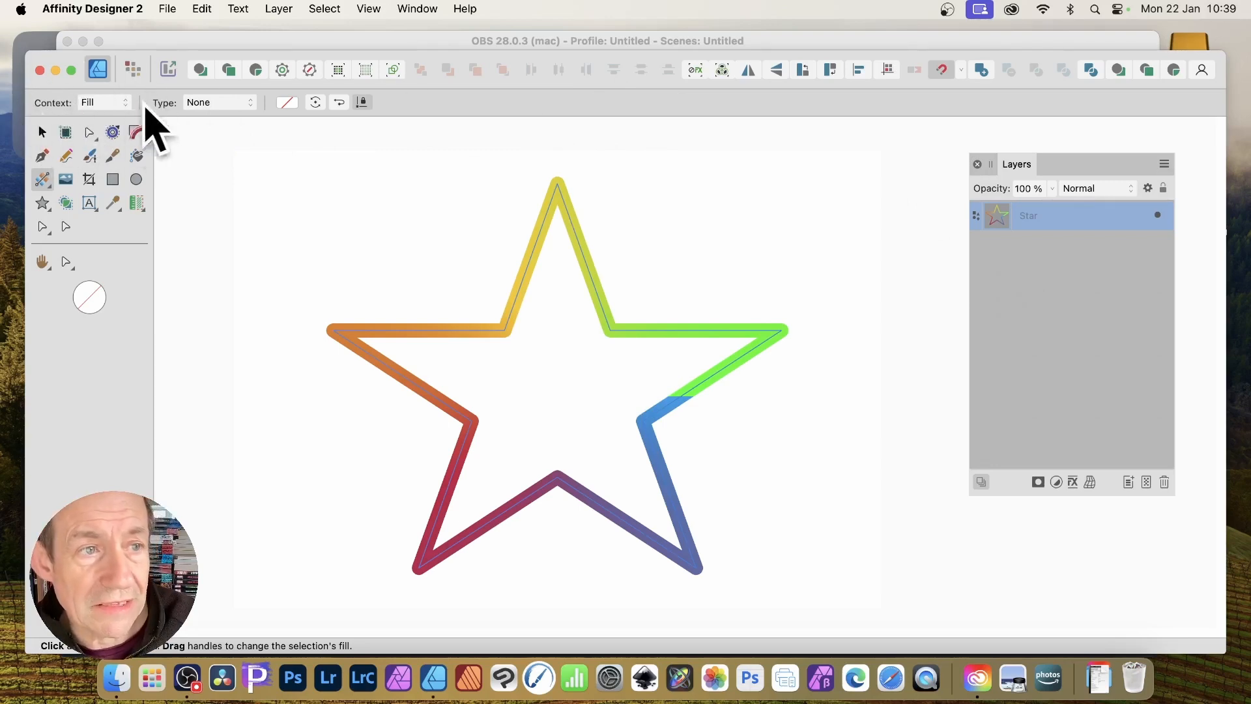
{"action": "left_click", "coordinate": [104, 104]}
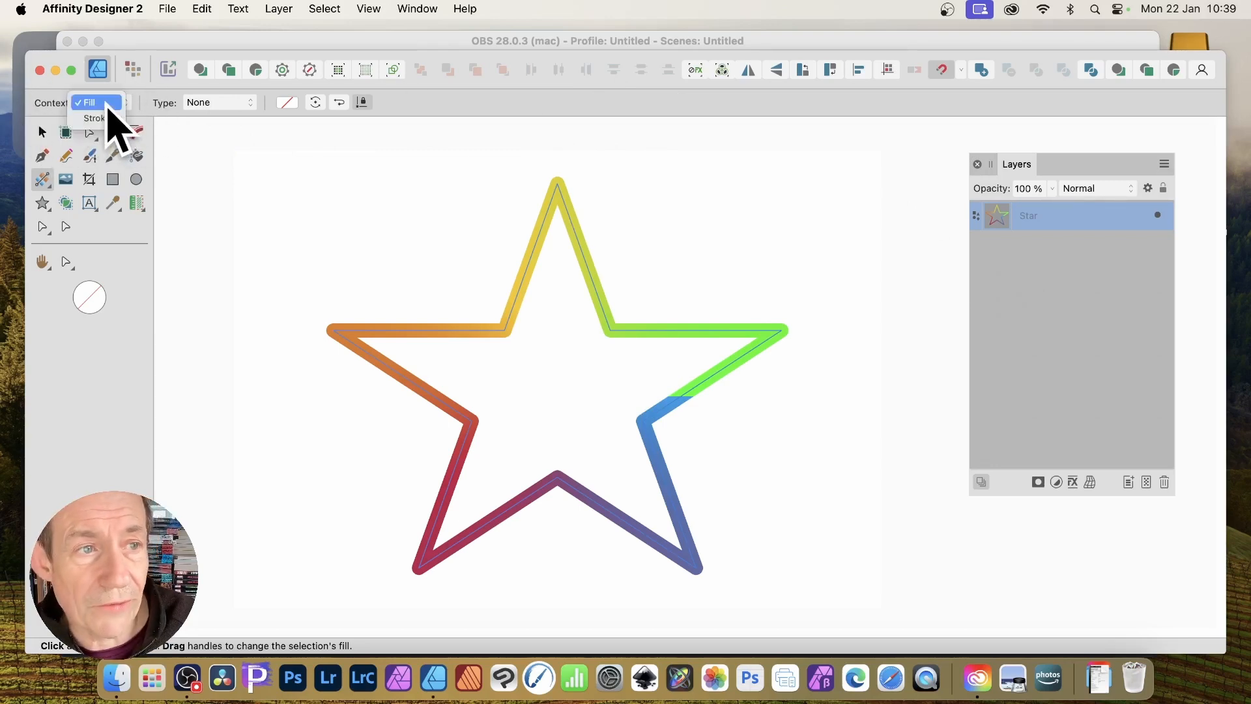
{"action": "left_click", "coordinate": [98, 118]}
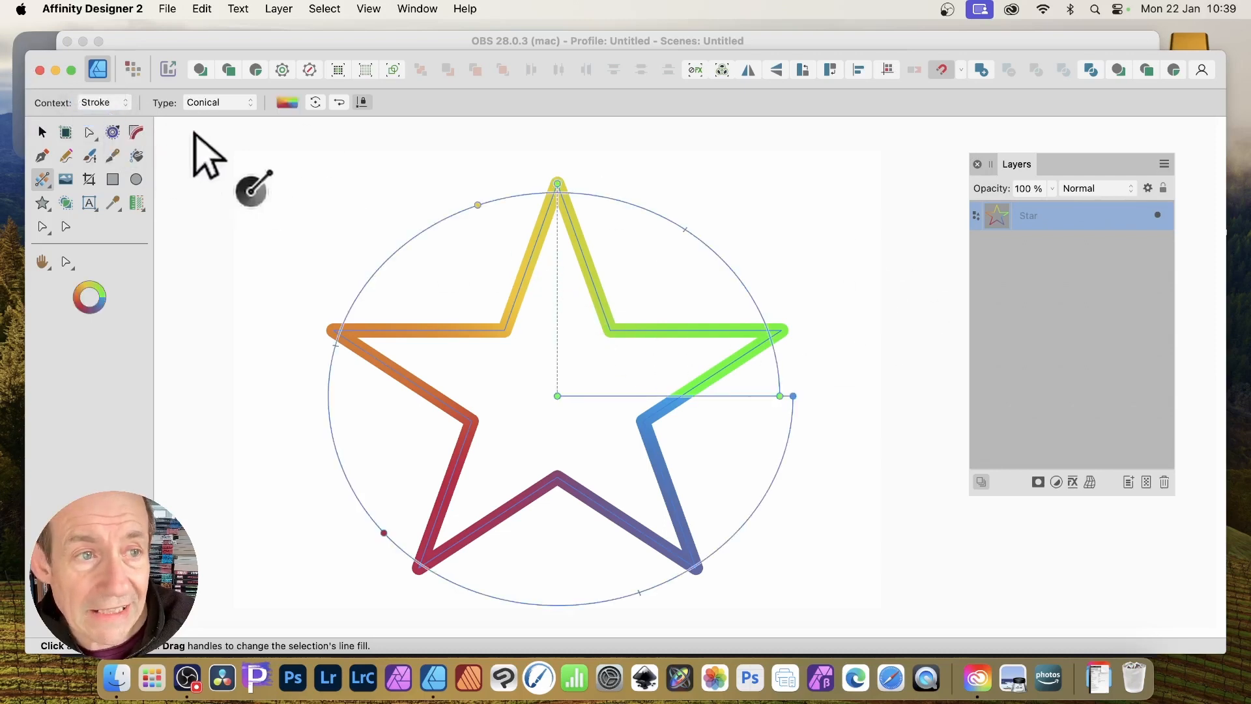
{"action": "mouse_move", "coordinate": [482, 276]}
{"action": "left_mouse_down"}
{"action": "mouse_move", "coordinate": [561, 341]}
{"action": "mouse_move", "coordinate": [682, 409]}
{"action": "mouse_move", "coordinate": [673, 399]}
{"action": "left_mouse_up"}
{"action": "mouse_move", "coordinate": [697, 470]}
{"action": "left_mouse_down"}
{"action": "mouse_move", "coordinate": [631, 363]}
{"action": "mouse_move", "coordinate": [610, 263]}
{"action": "left_mouse_up"}
Change the stroke gradient to Linear and draw it diagonally from the star's centre towards its lower-right inner corner
{"action": "left_click", "coordinate": [215, 103]}
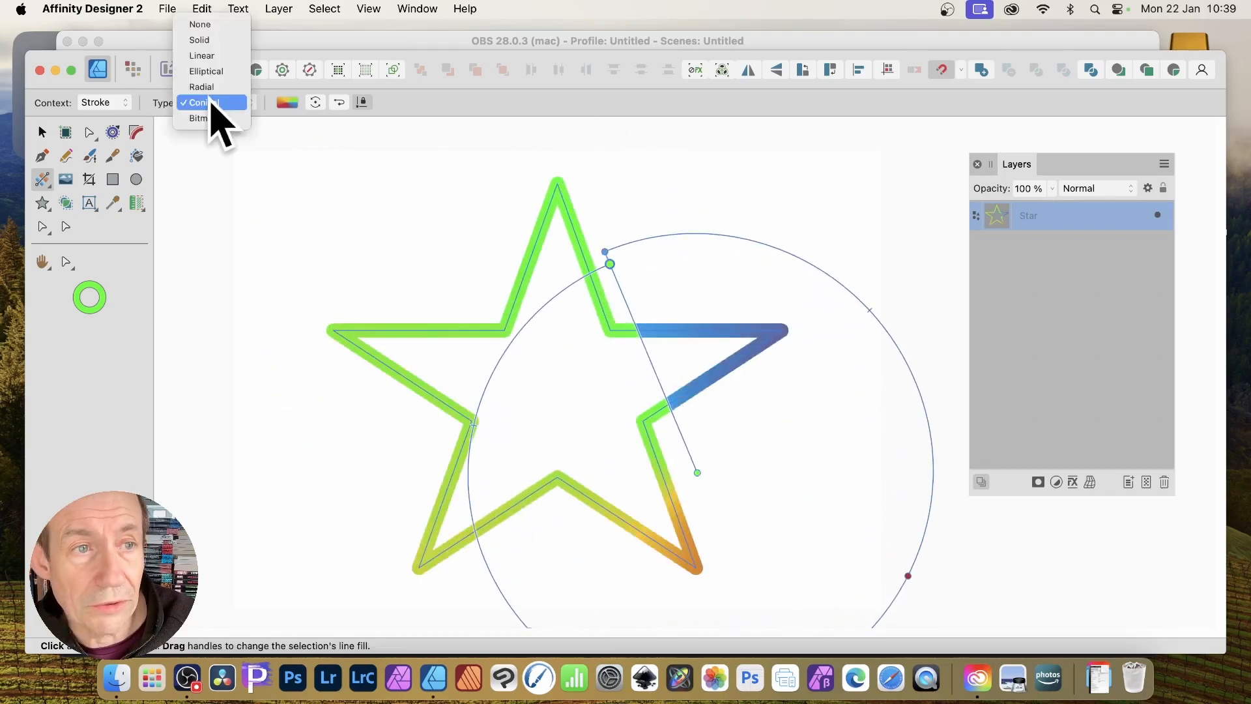
{"action": "left_click", "coordinate": [198, 55]}
{"action": "mouse_move", "coordinate": [574, 366]}
{"action": "left_mouse_down"}
{"action": "mouse_move", "coordinate": [699, 454]}
{"action": "mouse_move", "coordinate": [636, 405]}
{"action": "mouse_move", "coordinate": [693, 425]}
{"action": "left_mouse_up"}
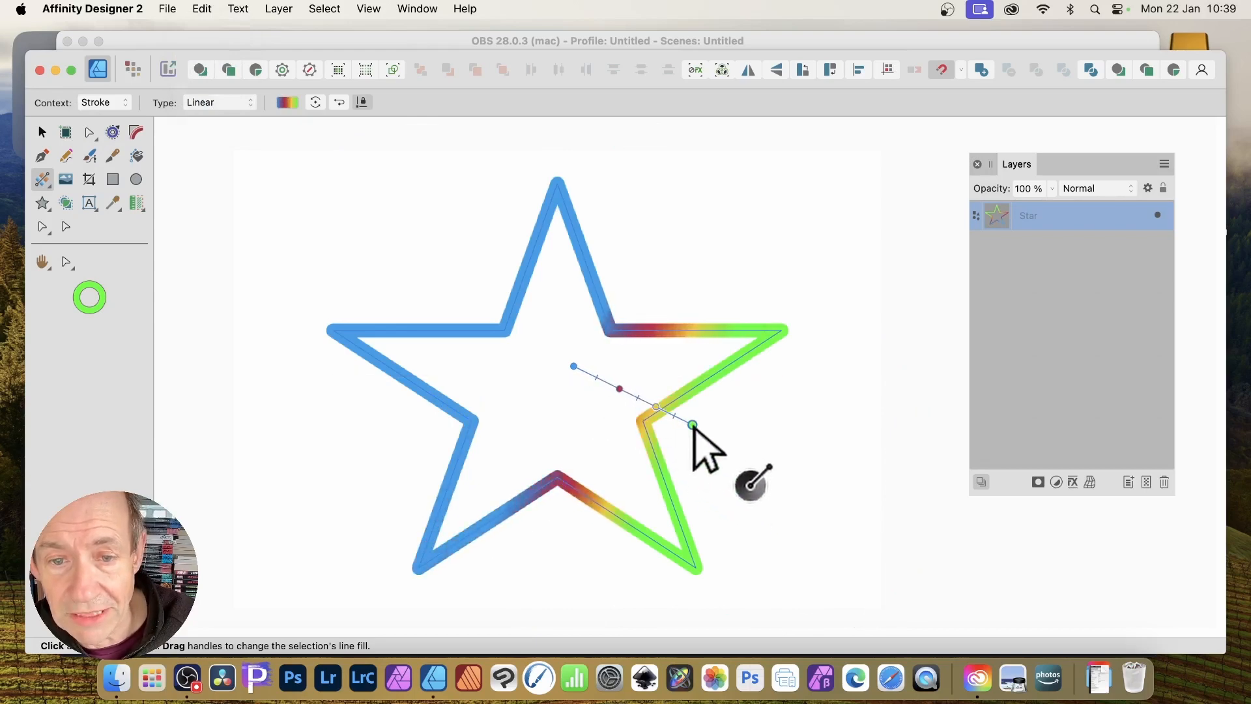
Change the stroke gradient to Elliptical, draw it from the upper-left inner corner, and rotate its handles towards the star's upper left
{"action": "left_click", "coordinate": [215, 104]}
{"action": "left_click", "coordinate": [212, 119]}
{"action": "left_click_drag", "start_coordinate": [500, 360], "coordinate": [630, 490]}
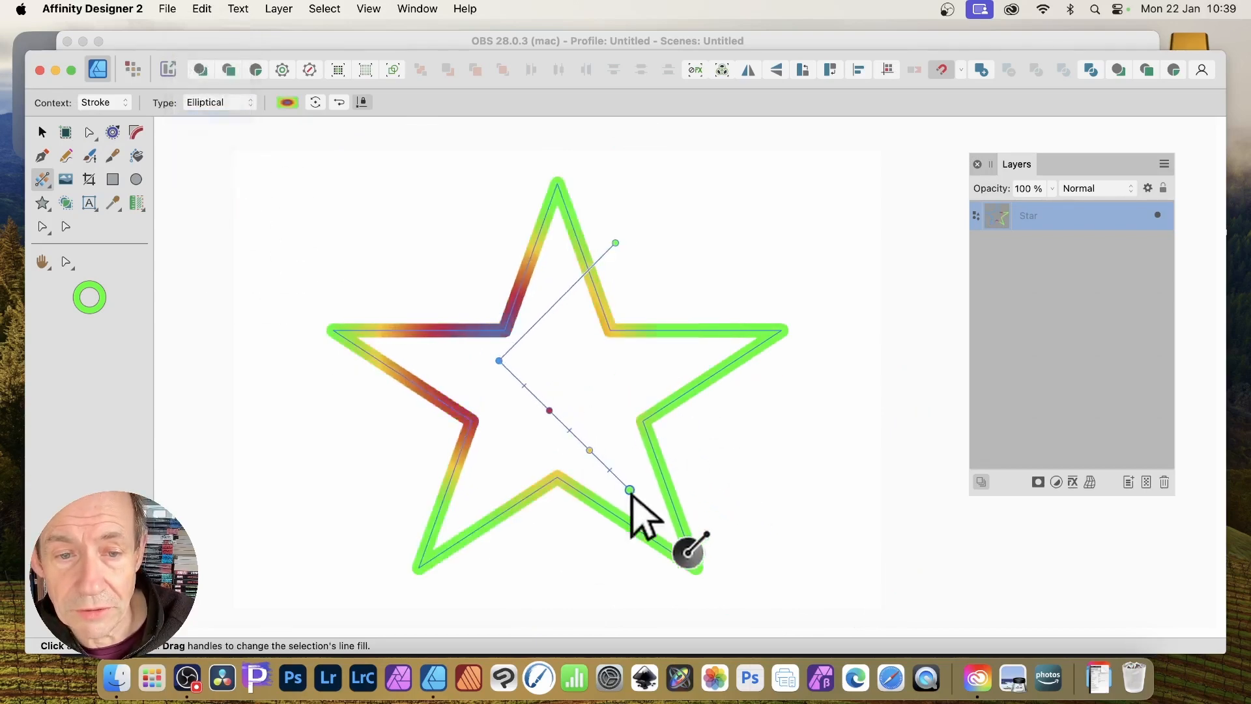
{"action": "mouse_move", "coordinate": [653, 228]}
{"action": "left_mouse_down"}
{"action": "mouse_move", "coordinate": [787, 301]}
{"action": "mouse_move", "coordinate": [724, 187]}
{"action": "mouse_move", "coordinate": [528, 240]}
{"action": "mouse_move", "coordinate": [514, 282]}
{"action": "mouse_move", "coordinate": [391, 142]}
{"action": "mouse_move", "coordinate": [408, 257]}
{"action": "mouse_move", "coordinate": [429, 230]}
{"action": "left_mouse_up"}
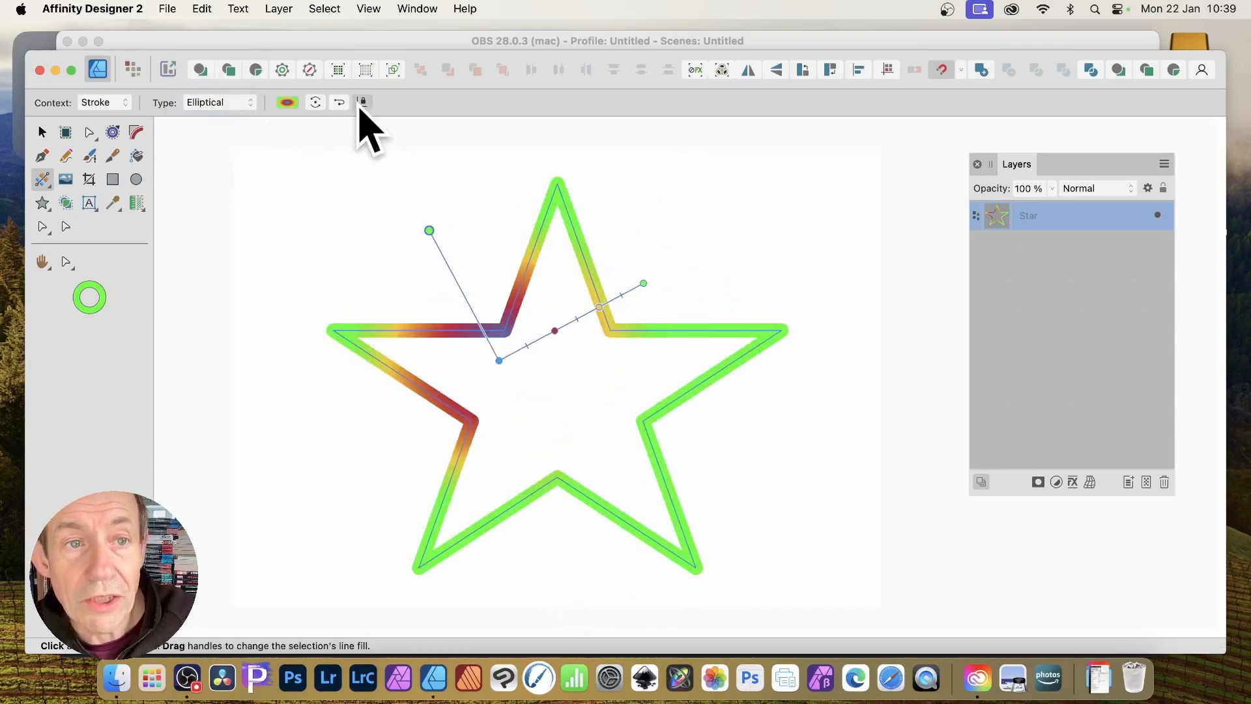
{"action": "left_click", "coordinate": [363, 102]}
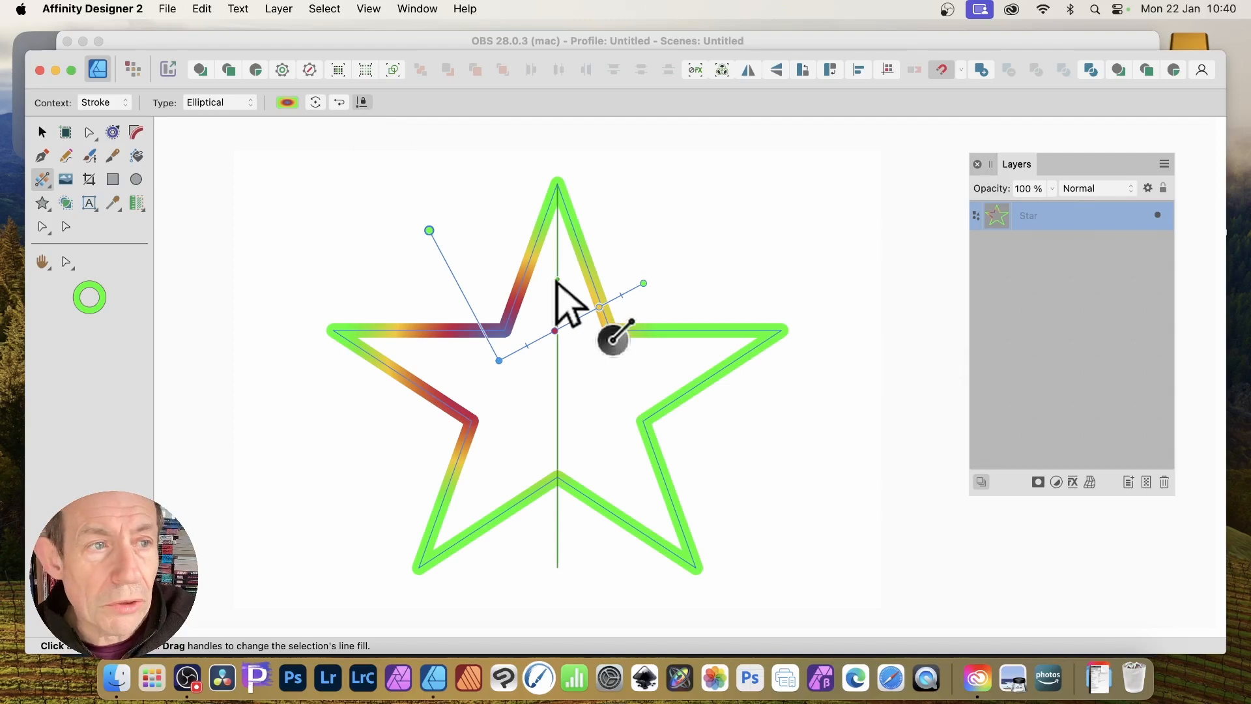
{"action": "left_click_drag", "start_coordinate": [556, 280], "coordinate": [488, 277]}
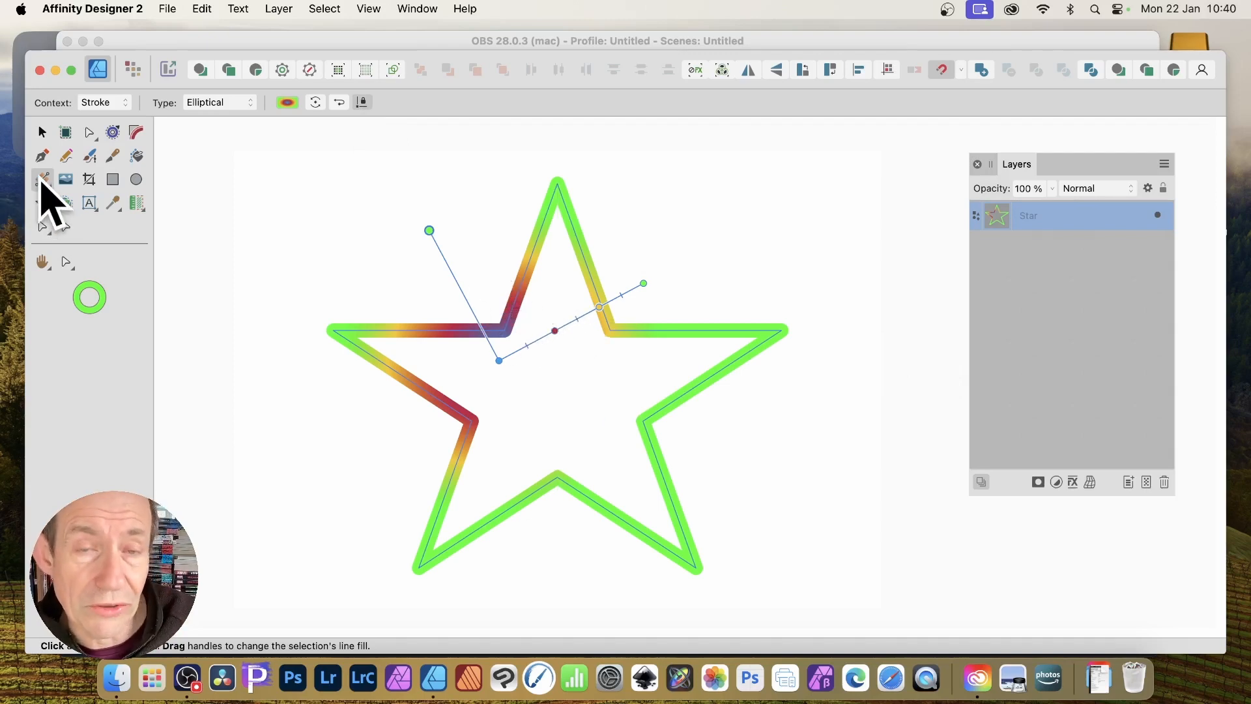
Change the stroke gradient to Bitmap using AdobeStock_534409187.jpeg and place its handles from the star's upper-right inner corner to the right arm's lower edge
{"action": "left_click", "coordinate": [231, 103]}
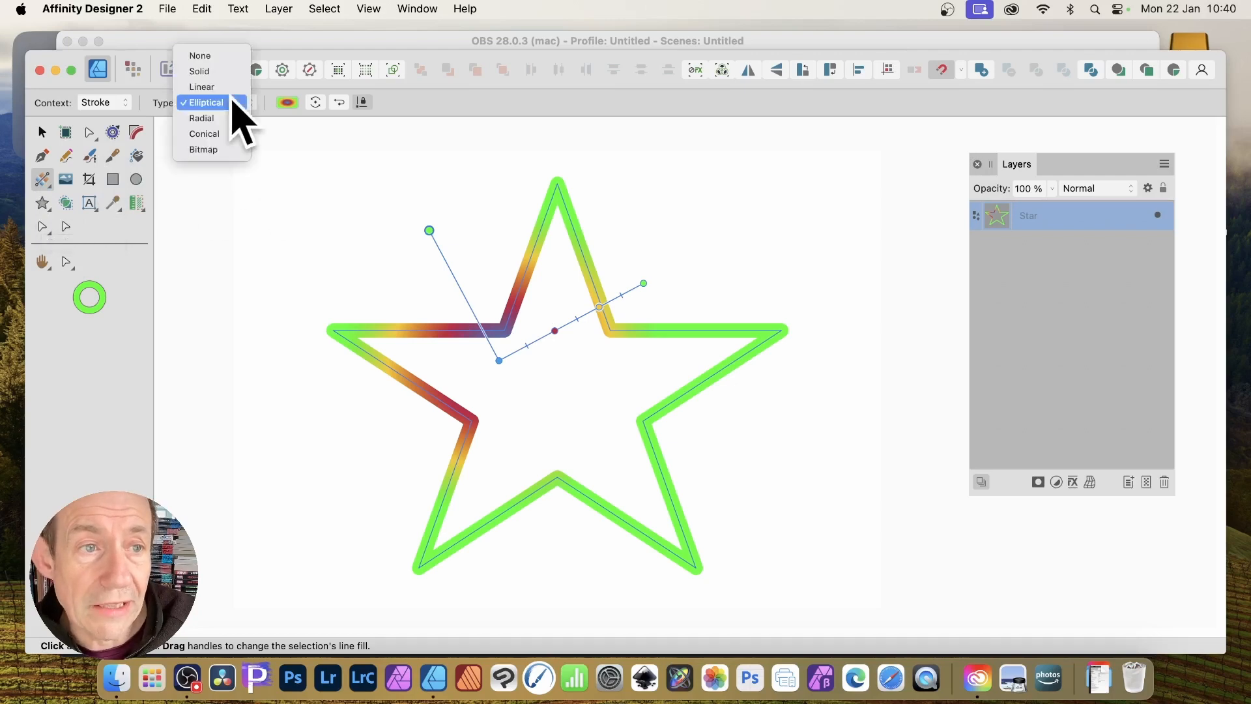
{"action": "left_click", "coordinate": [223, 151]}
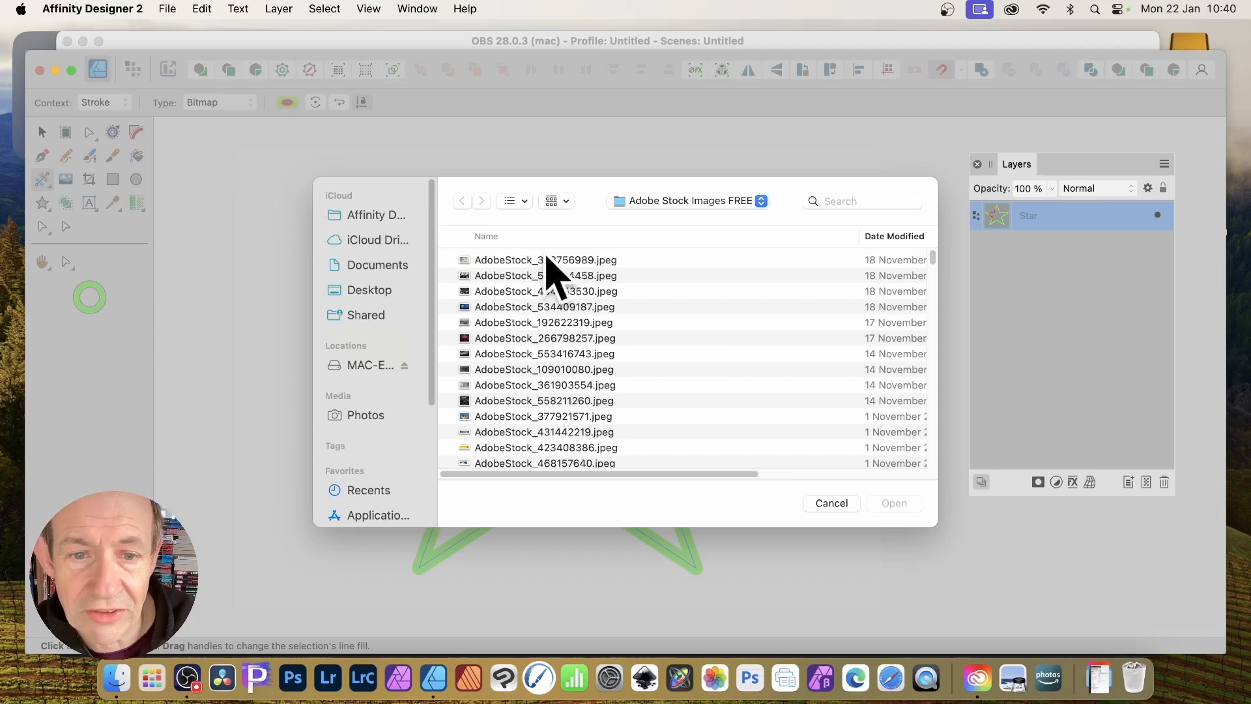
{"action": "left_click", "coordinate": [551, 307]}
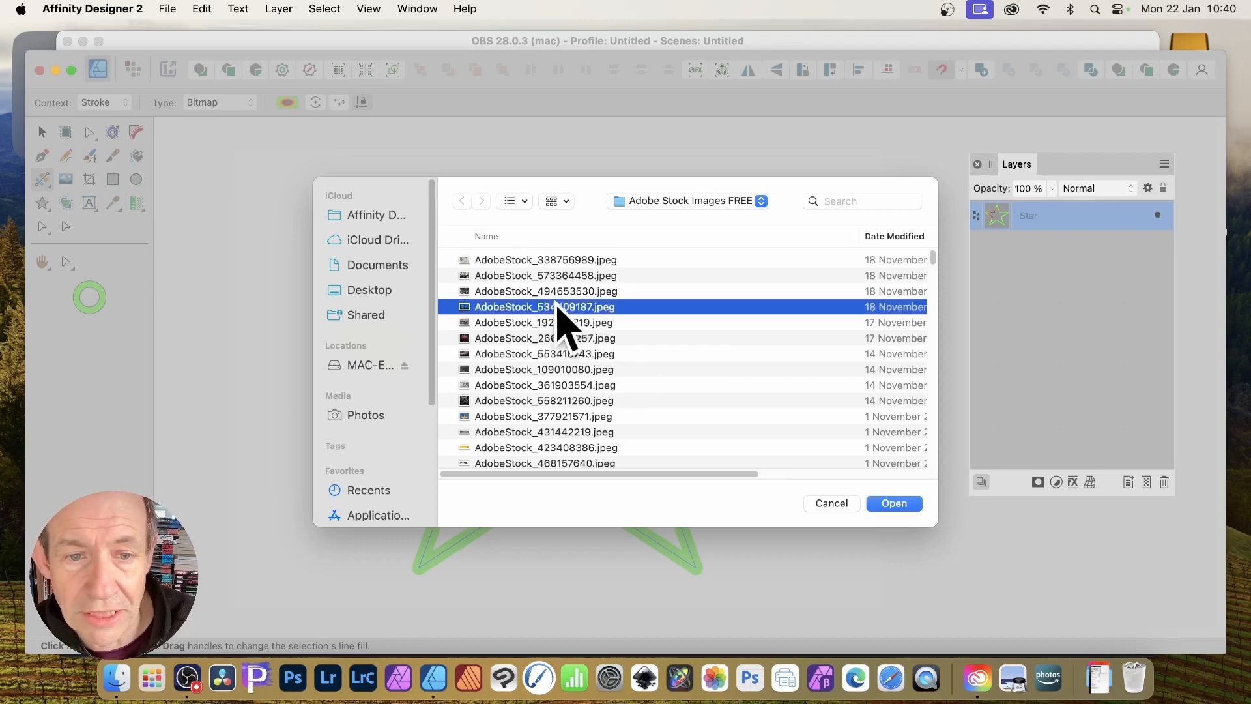
{"action": "left_click", "coordinate": [893, 503]}
{"action": "mouse_move", "coordinate": [612, 322]}
{"action": "left_mouse_down"}
{"action": "mouse_move", "coordinate": [656, 365]}
{"action": "mouse_move", "coordinate": [717, 386]}
{"action": "mouse_move", "coordinate": [709, 374]}
{"action": "left_mouse_up"}
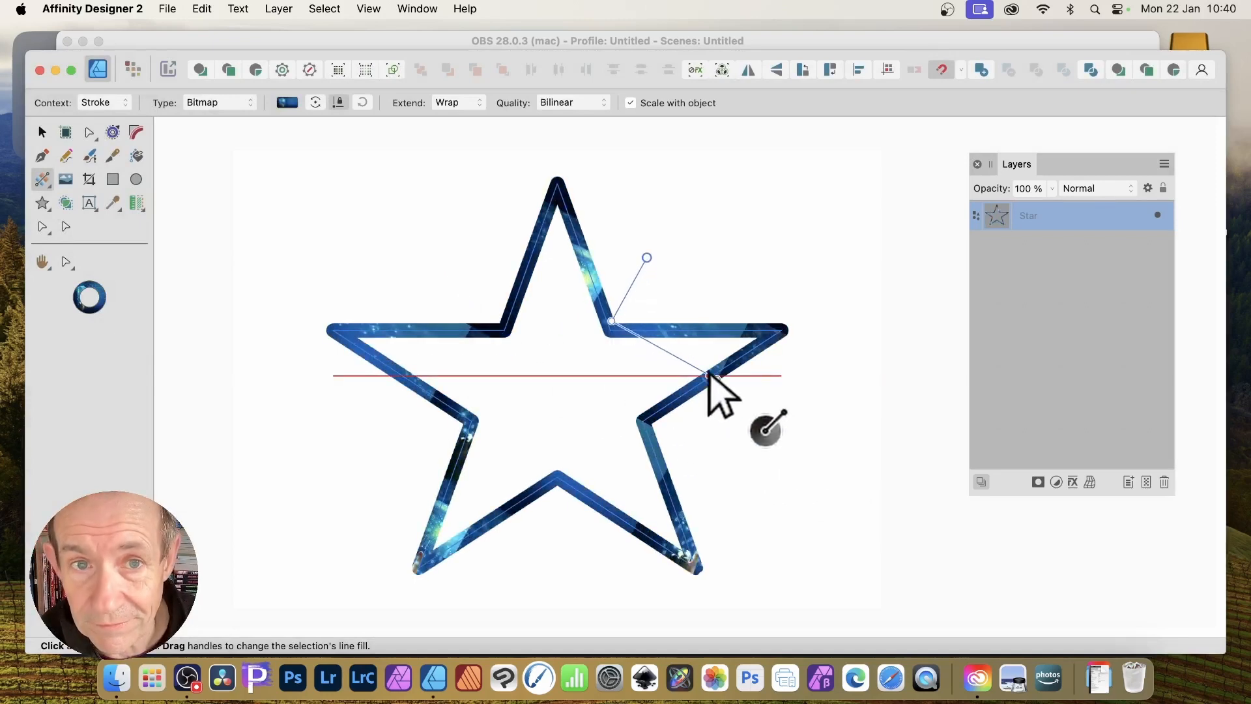
{"action": "left_click_drag", "start_coordinate": [709, 377], "coordinate": [717, 379]}
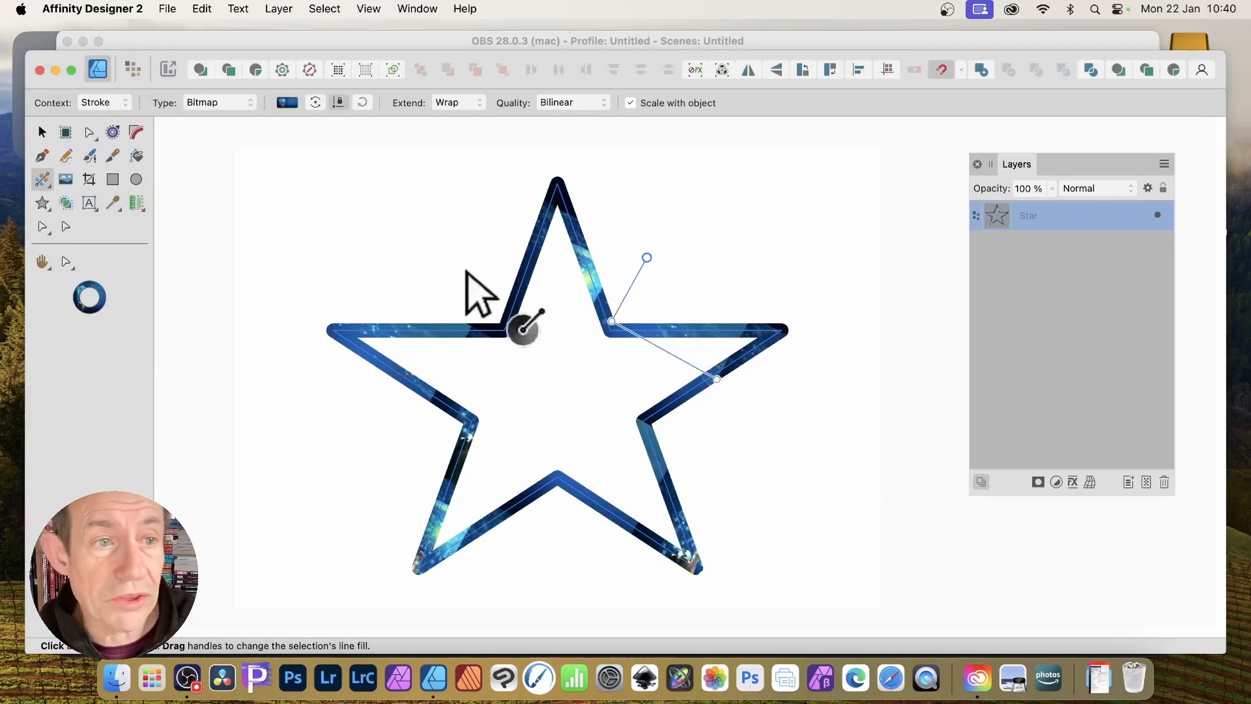
Replace the bitmap stroke, via the Radial type, with a multicolour linear preset gradient and extend its start to just outside the top arm's left side
{"action": "left_click", "coordinate": [222, 102]}
{"action": "left_click", "coordinate": [218, 71]}
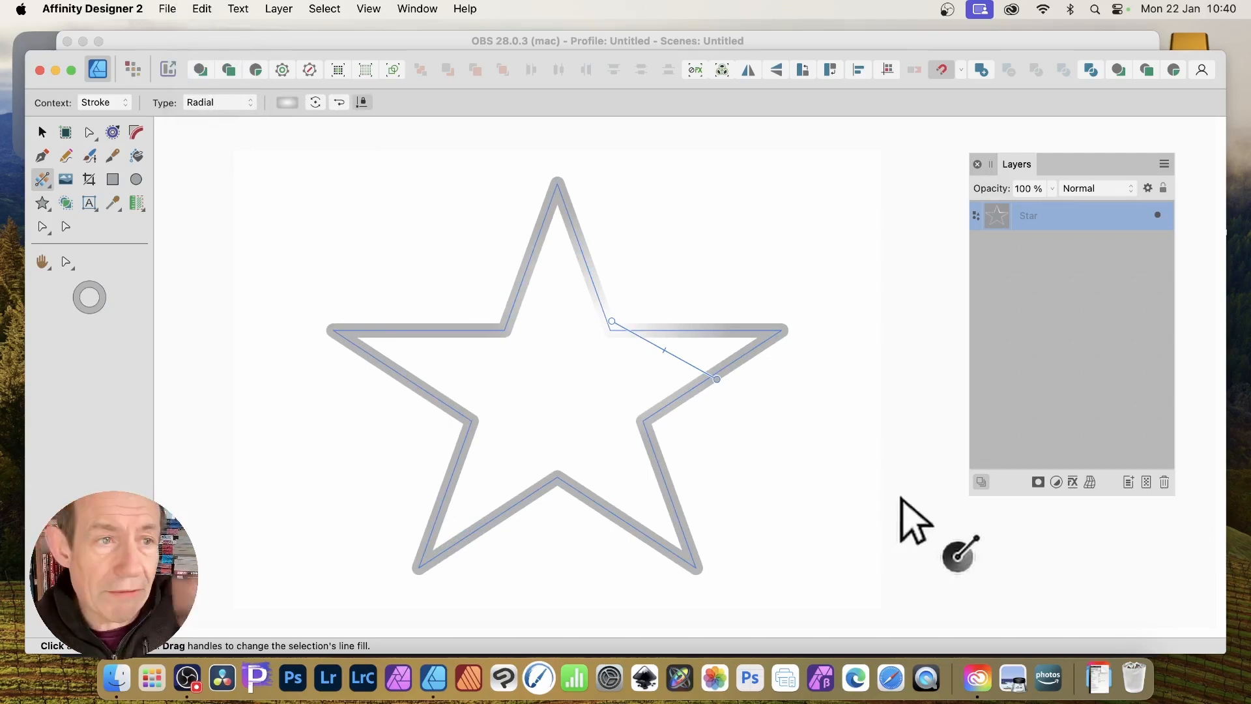
{"action": "left_click", "coordinate": [289, 102]}
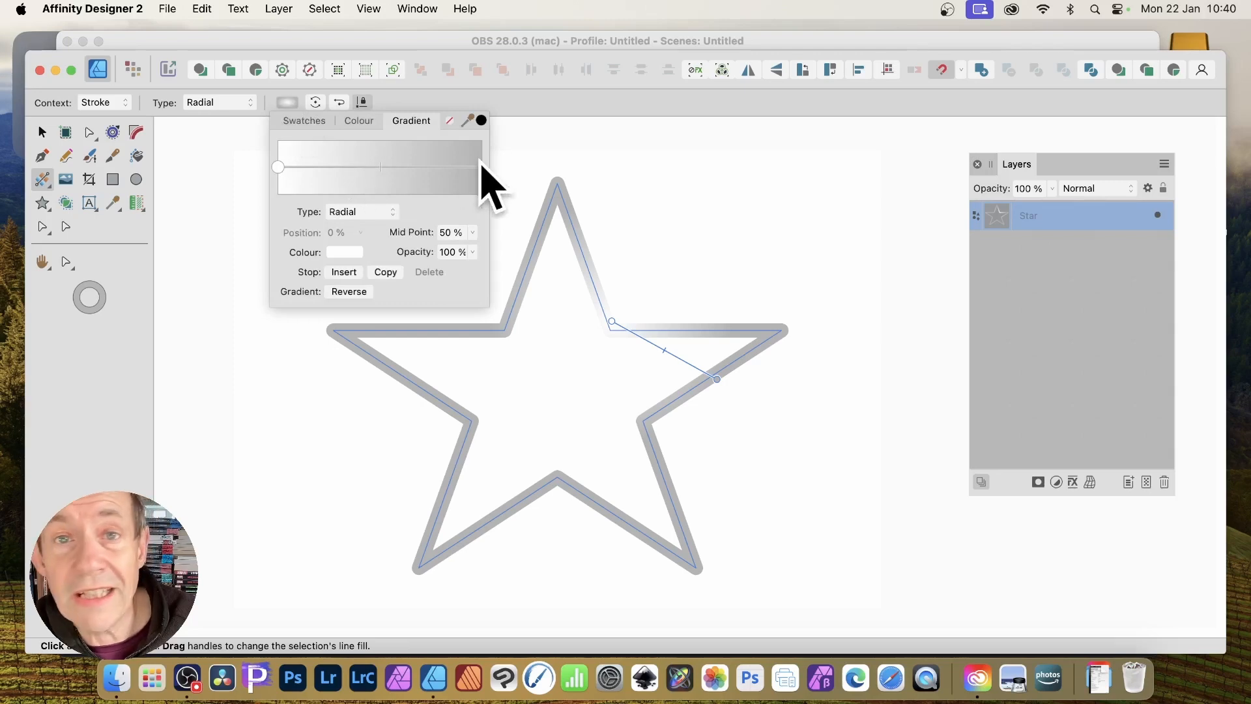
{"action": "left_click", "coordinate": [305, 123]}
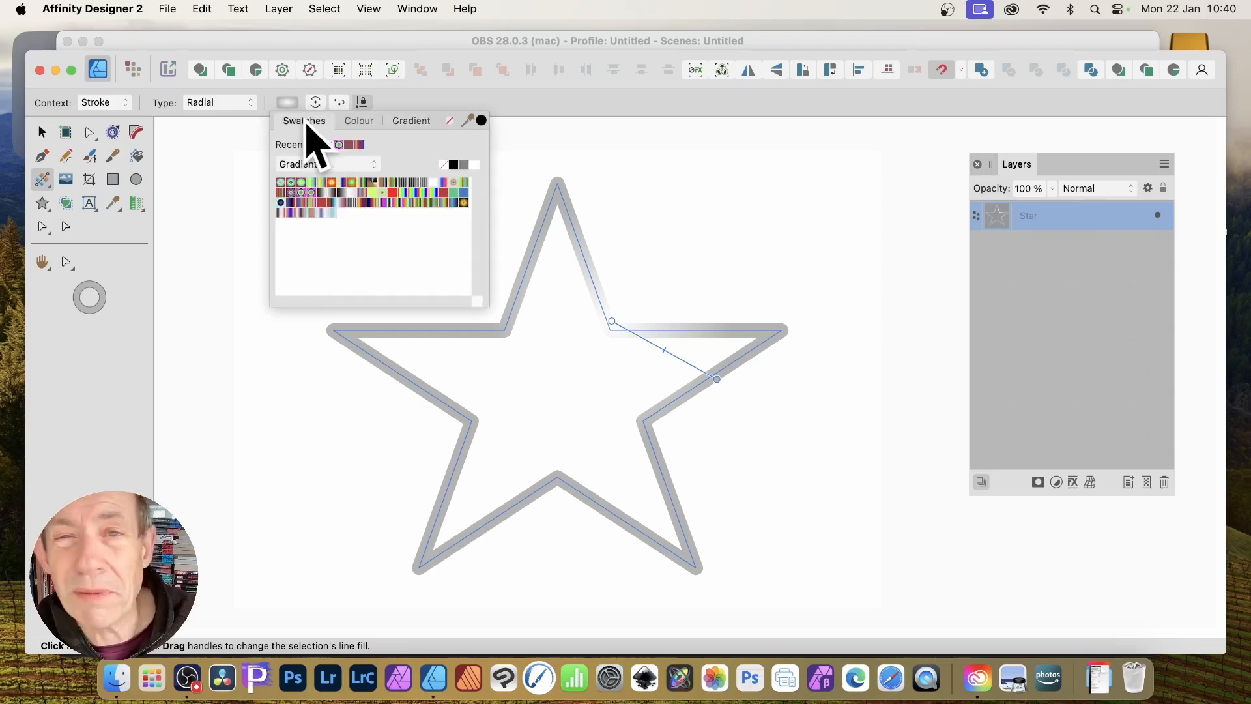
{"action": "left_click", "coordinate": [418, 208]}
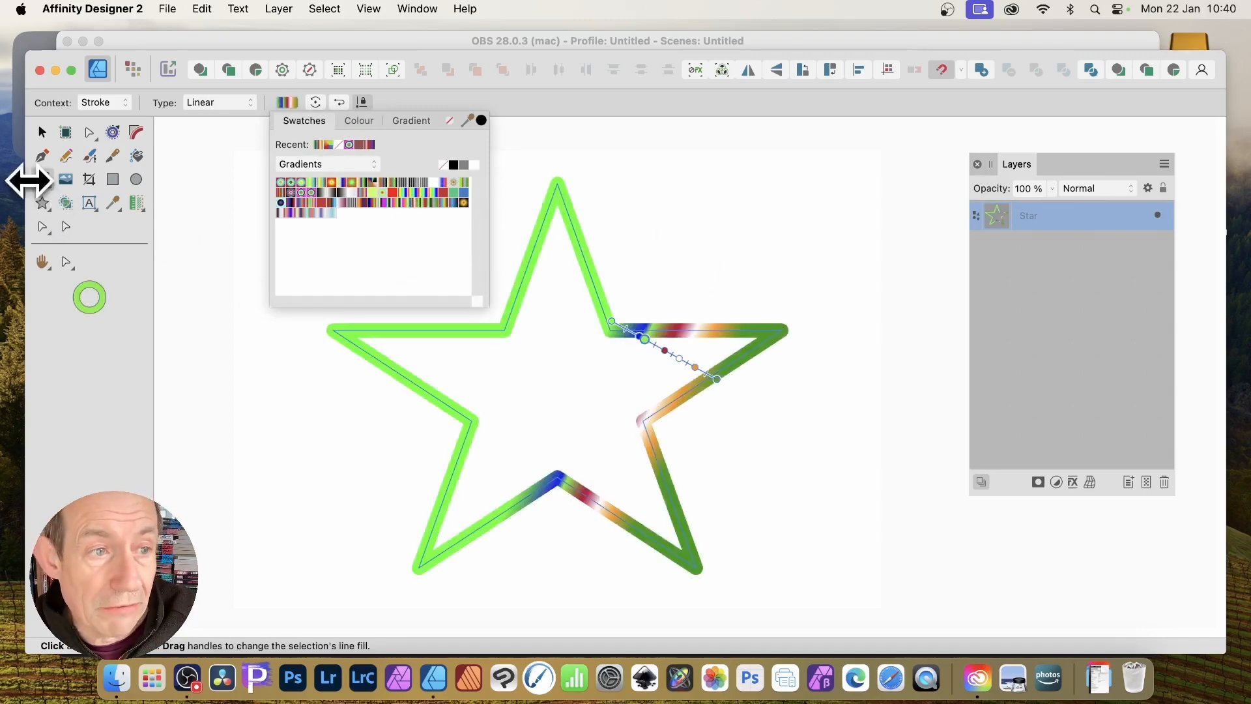
{"action": "mouse_move", "coordinate": [612, 323]}
{"action": "left_mouse_down"}
{"action": "mouse_move", "coordinate": [463, 282]}
{"action": "mouse_move", "coordinate": [502, 338]}
{"action": "mouse_move", "coordinate": [519, 295]}
{"action": "mouse_move", "coordinate": [477, 218]}
{"action": "mouse_move", "coordinate": [508, 268]}
{"action": "mouse_move", "coordinate": [491, 250]}
{"action": "left_mouse_up"}
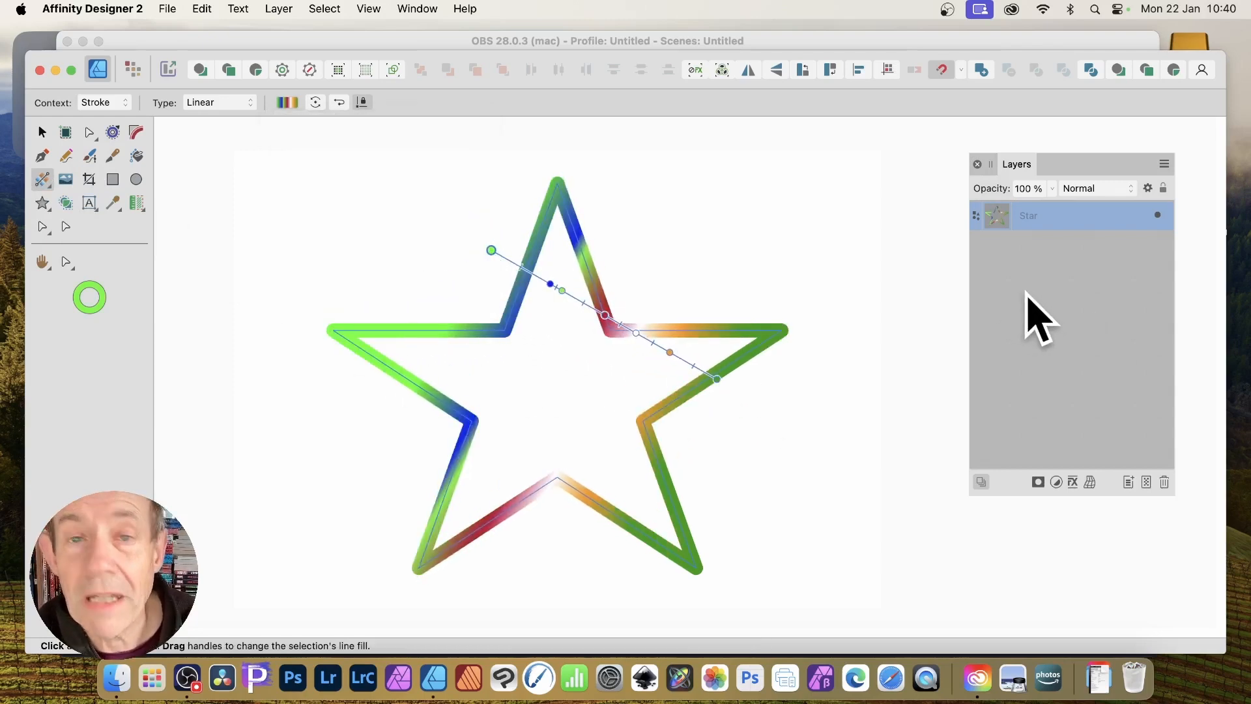